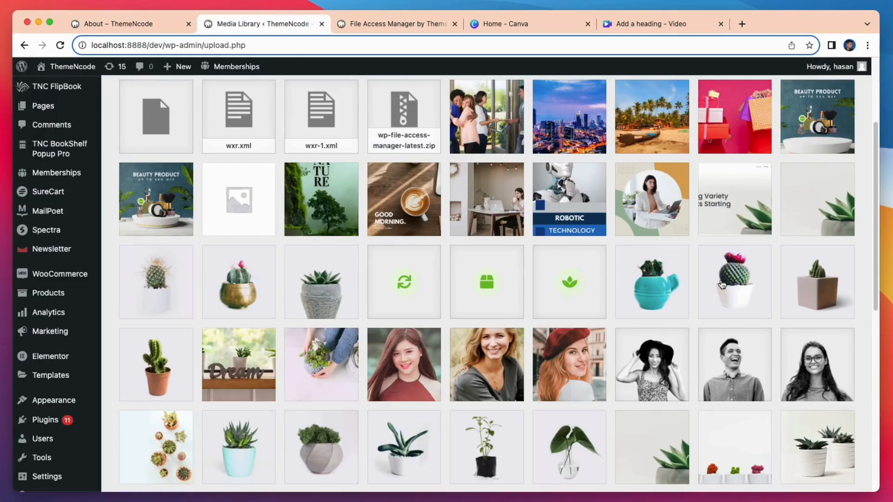
Step: Open the access settings for cactus4-free-img.jpg and set Require Login to Yes
{"action": "left_click", "coordinate": [722, 284]}
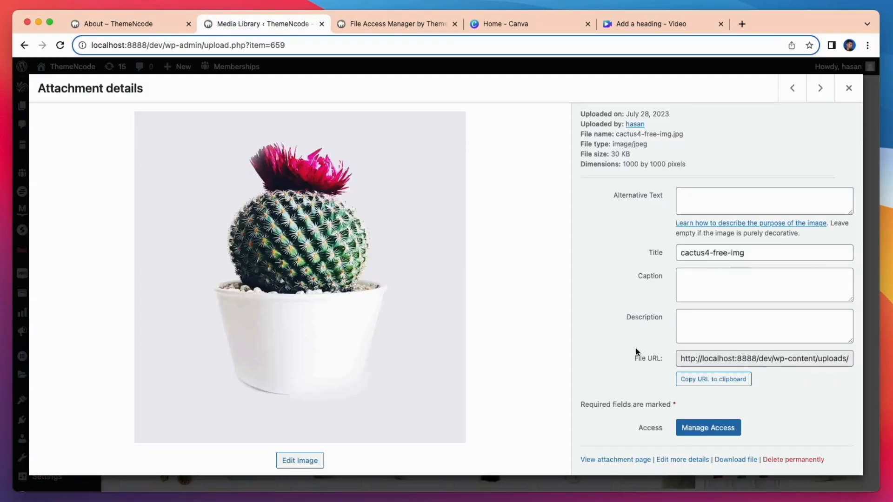
{"action": "left_click", "coordinate": [707, 432]}
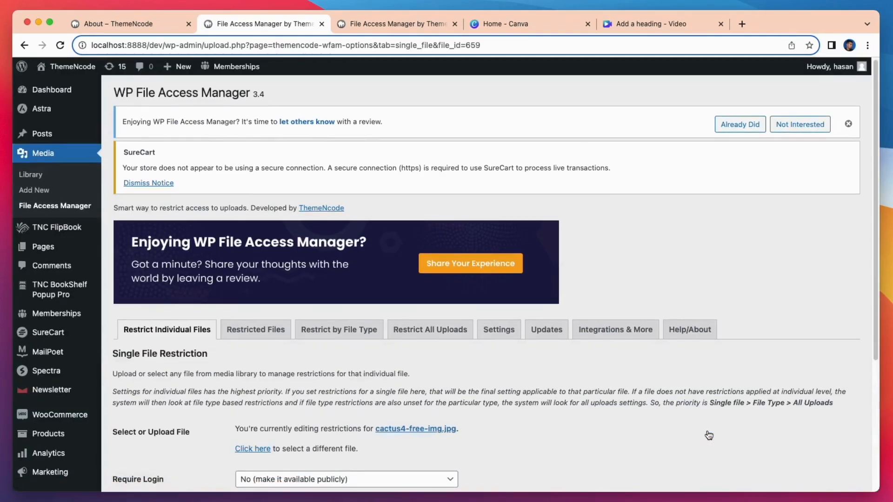
{"action": "scroll", "coordinate": [708, 436], "scroll_direction": "down", "scroll_amount": 2}
{"action": "scroll", "coordinate": [709, 436], "scroll_direction": "down", "scroll_amount": 3}
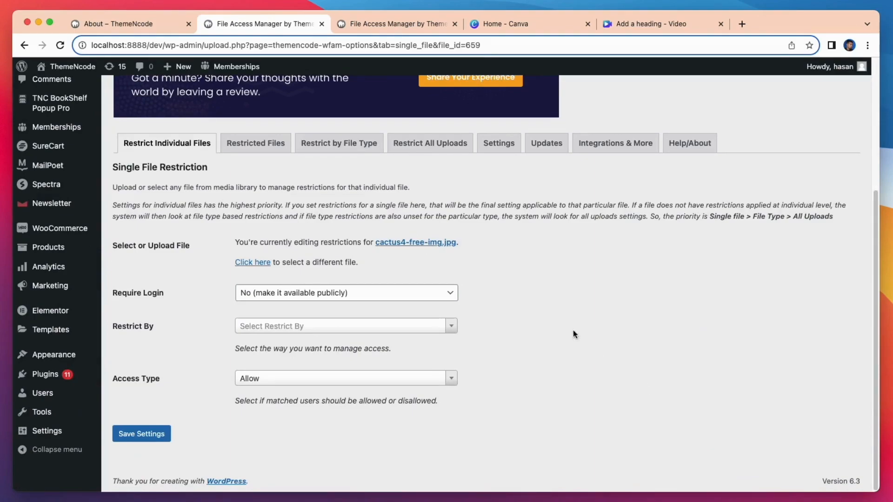
{"action": "left_click", "coordinate": [297, 293]}
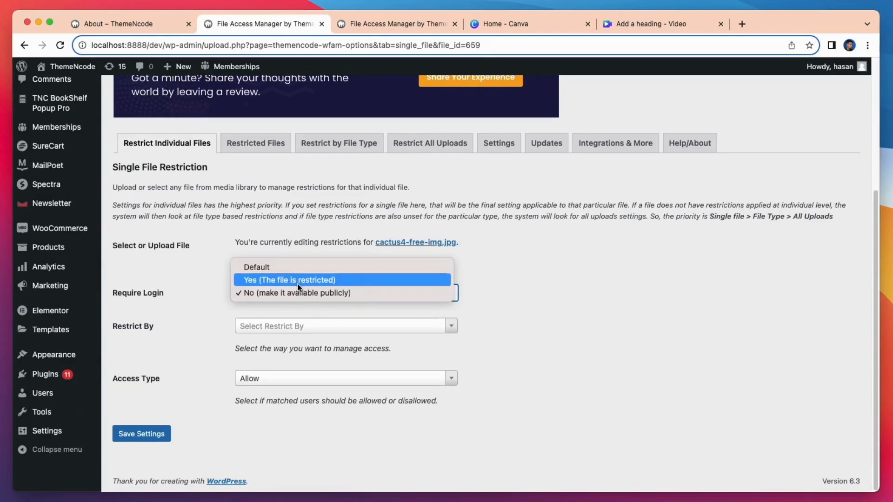
{"action": "left_click", "coordinate": [297, 282]}
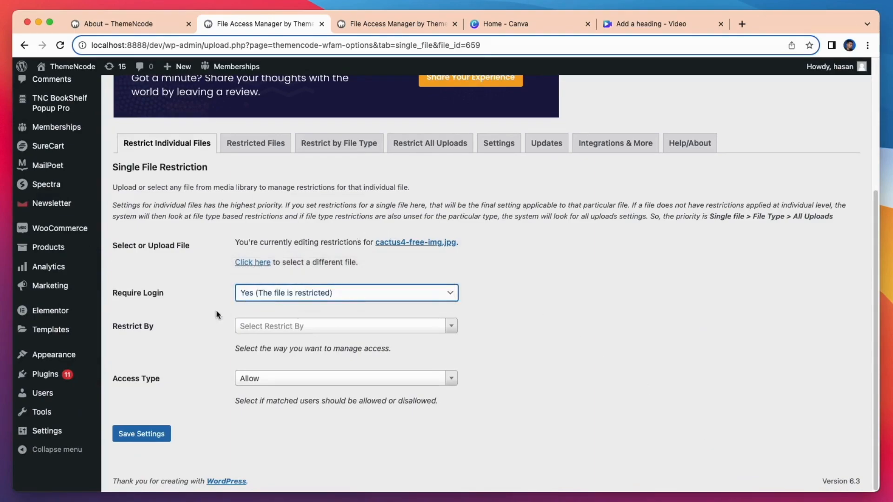
Step: Restrict the image by user role to Administrator, save, and reload the About page
{"action": "left_click", "coordinate": [315, 326]}
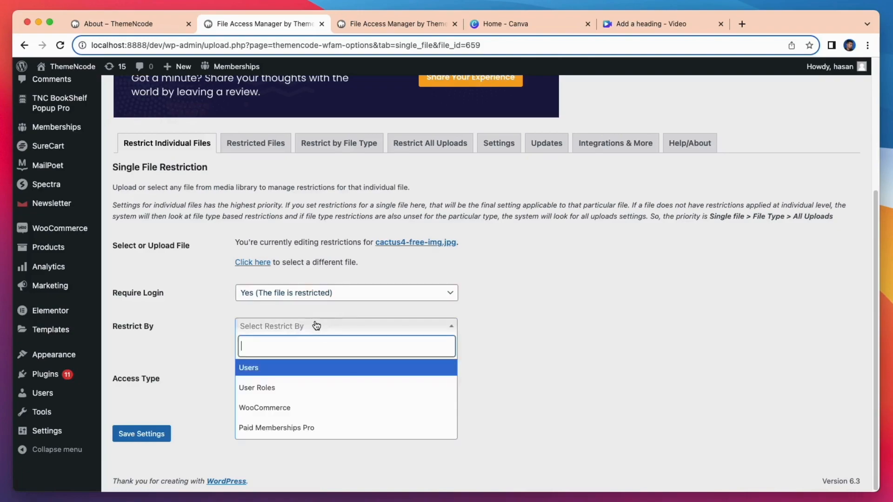
{"action": "left_click", "coordinate": [270, 393]}
{"action": "scroll", "coordinate": [270, 394], "scroll_direction": "down", "scroll_amount": 3}
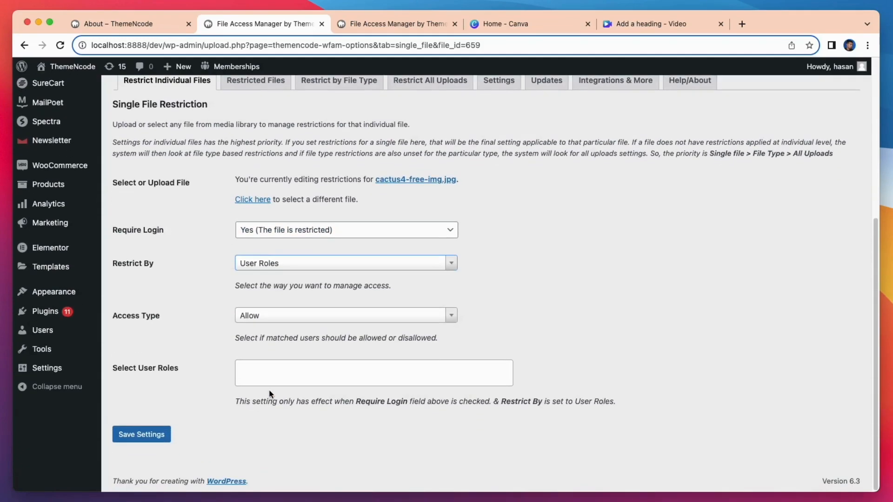
{"action": "left_click", "coordinate": [280, 371]}
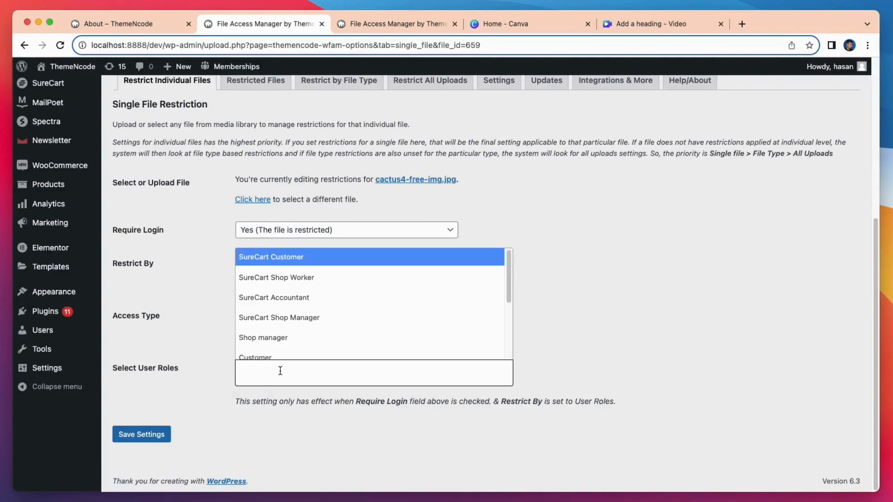
{"action": "scroll", "coordinate": [371, 313], "scroll_direction": "down", "scroll_amount": 5}
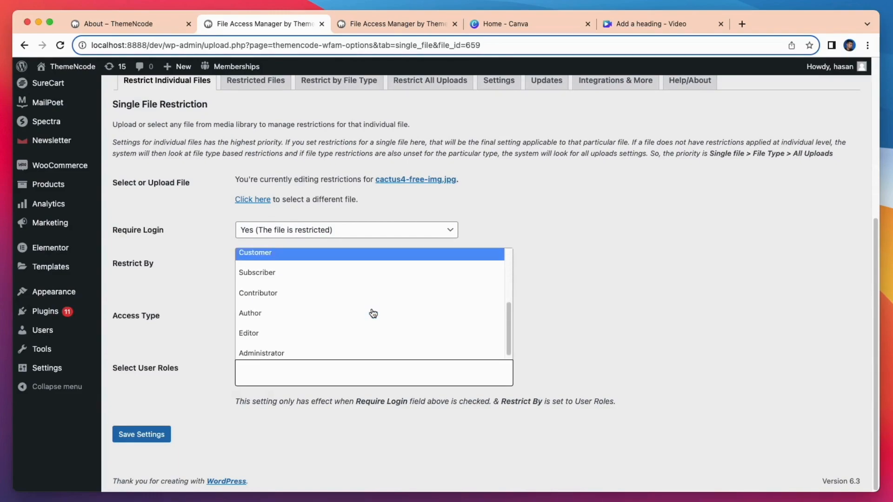
{"action": "left_click", "coordinate": [277, 348]}
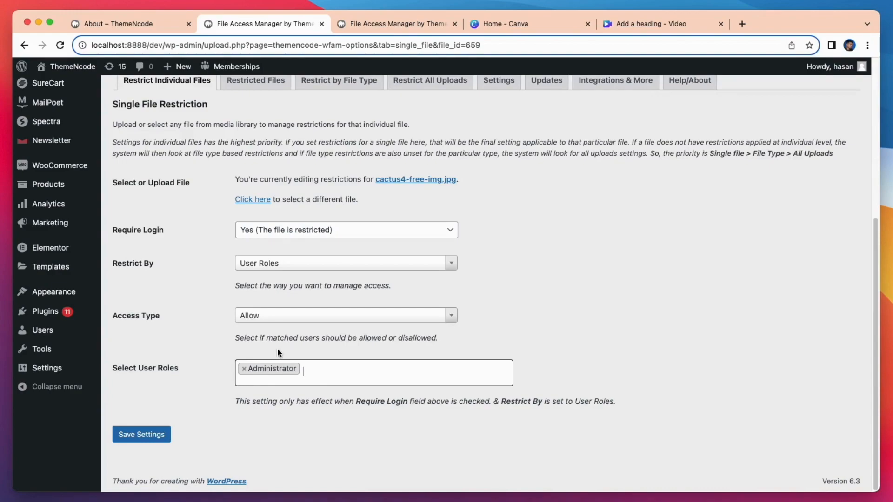
{"action": "left_click", "coordinate": [163, 438]}
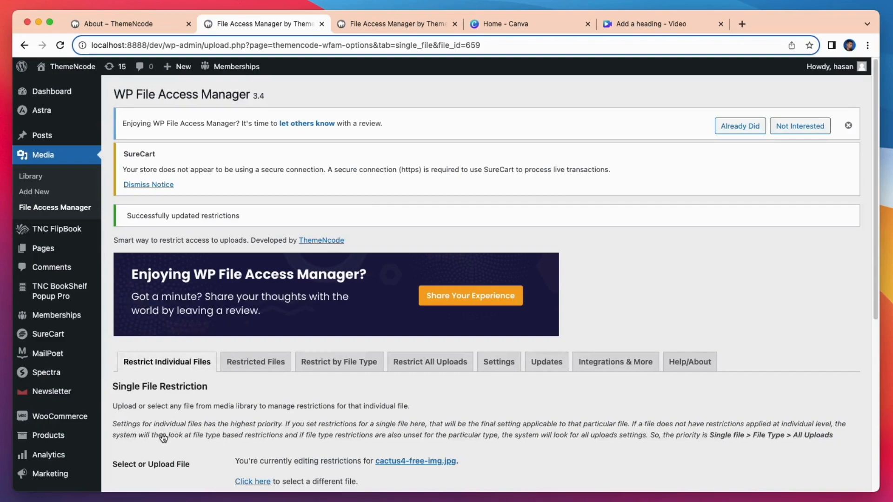
{"action": "left_click", "coordinate": [60, 45]}
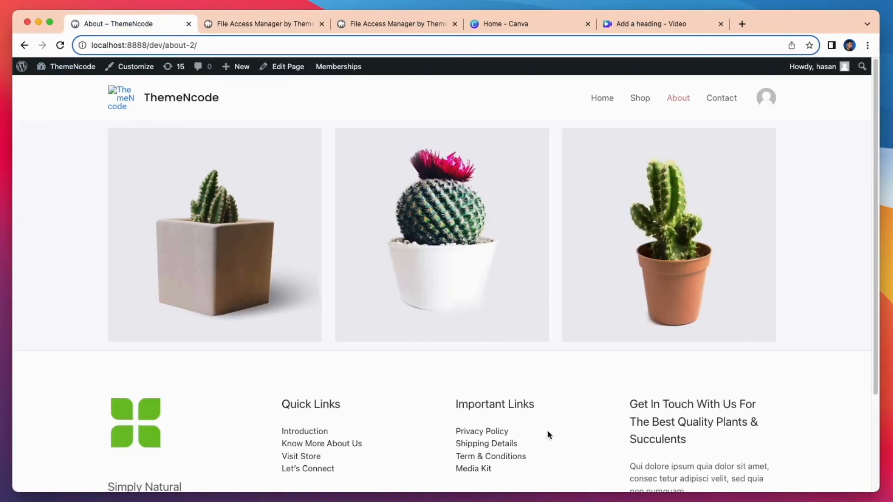
Step: Reload the About page in the Incognito window to confirm only one cactus image shows
{"action": "left_click", "coordinate": [58, 48]}
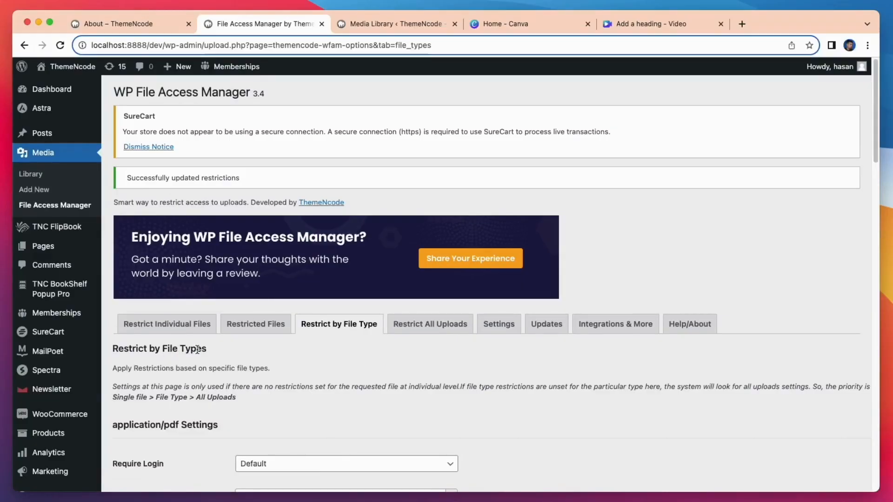
Step: Look over the About page's cactus images, then return to the file type access settings
{"action": "scroll", "coordinate": [175, 339], "scroll_direction": "down", "scroll_amount": 5}
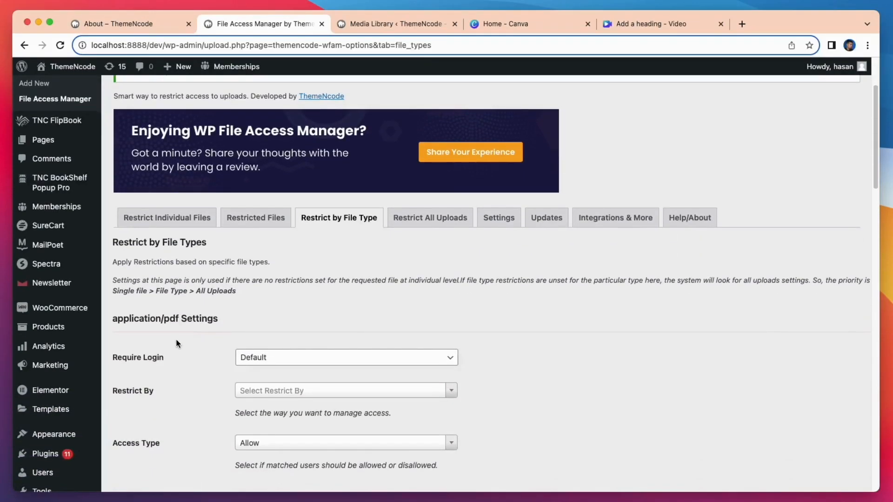
{"action": "scroll", "coordinate": [241, 328], "scroll_direction": "down", "scroll_amount": 7}
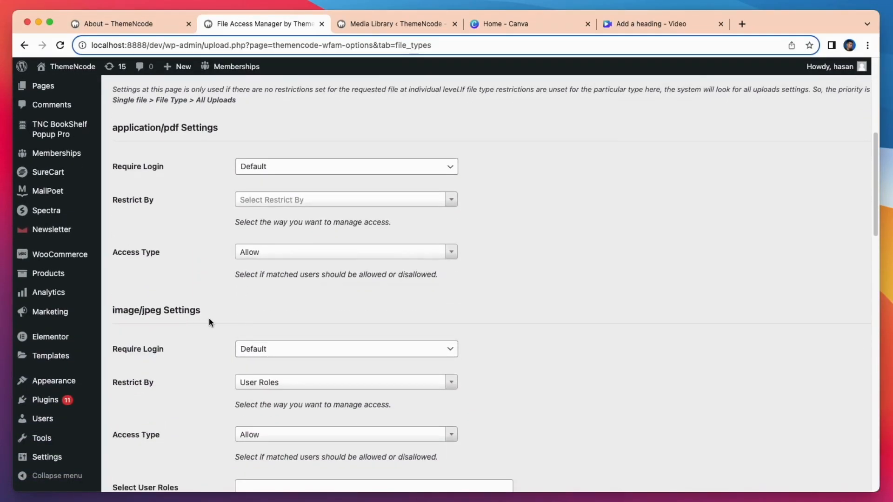
{"action": "scroll", "coordinate": [209, 322], "scroll_direction": "down", "scroll_amount": 15}
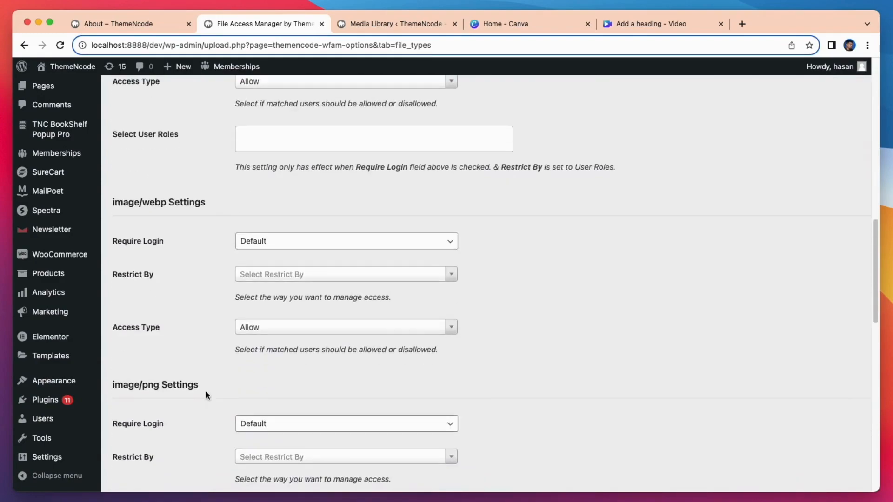
{"action": "scroll", "coordinate": [205, 391], "scroll_direction": "down", "scroll_amount": 10}
{"action": "scroll", "coordinate": [152, 441], "scroll_direction": "down", "scroll_amount": 20}
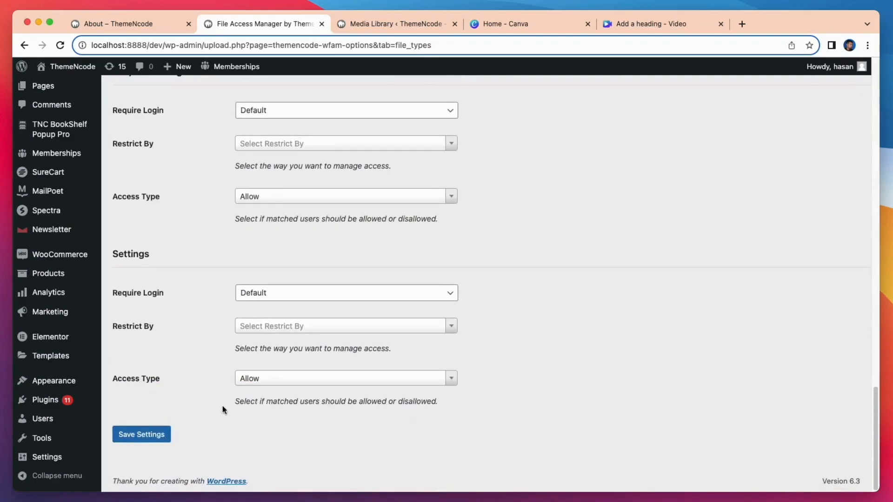
{"action": "scroll", "coordinate": [223, 409], "scroll_direction": "up", "scroll_amount": 20}
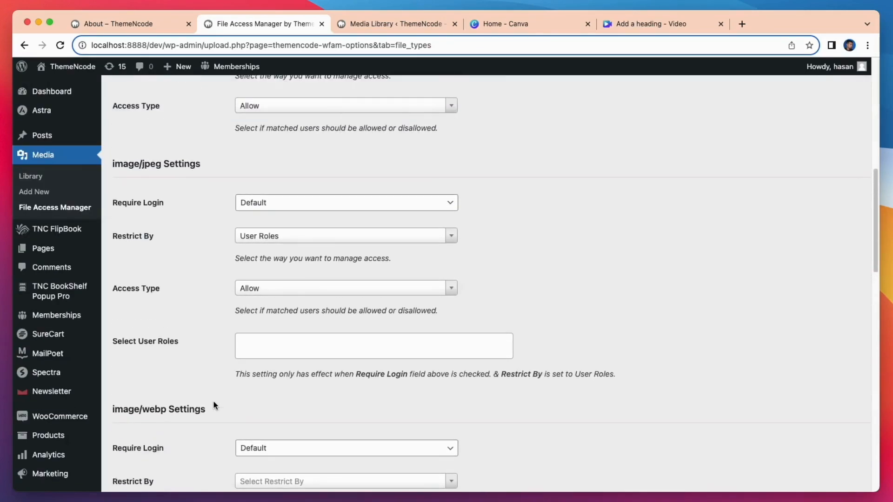
{"action": "scroll", "coordinate": [216, 406], "scroll_direction": "up", "scroll_amount": 3}
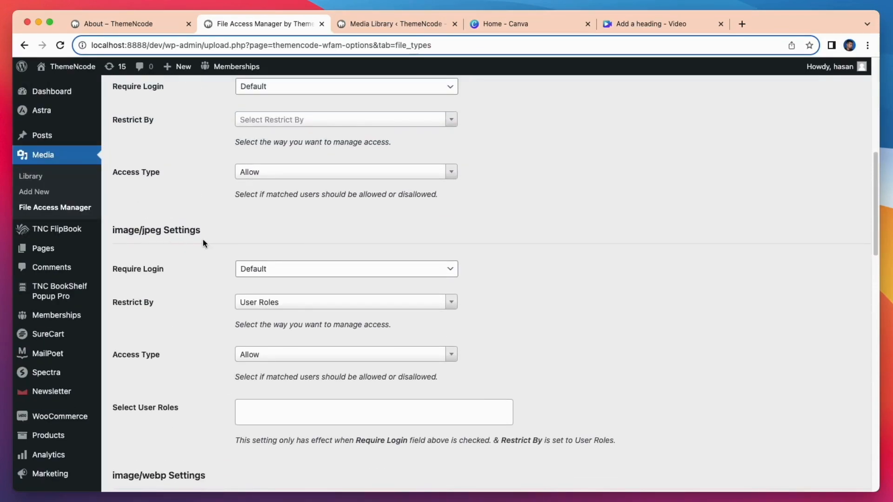
{"action": "left_click", "coordinate": [119, 25]}
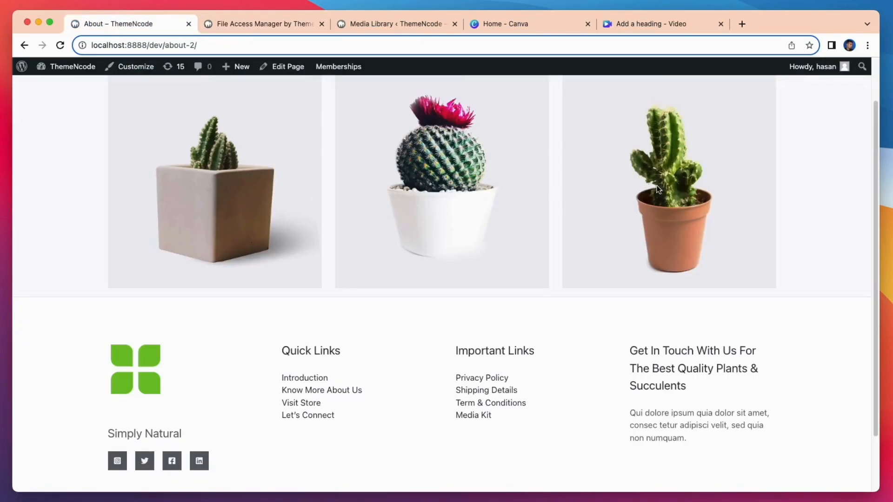
{"action": "left_click", "coordinate": [252, 24]}
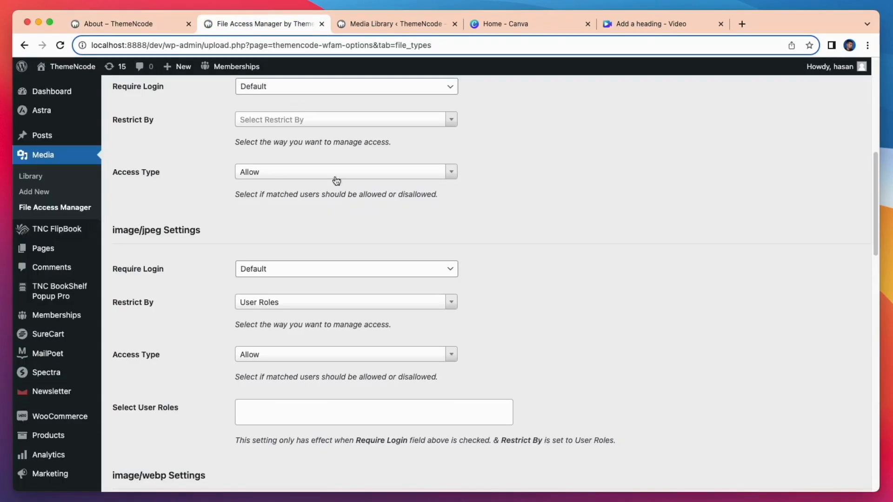
Step: Set image/jpeg to require login, restricted by user roles to Administrator
{"action": "left_click", "coordinate": [304, 272]}
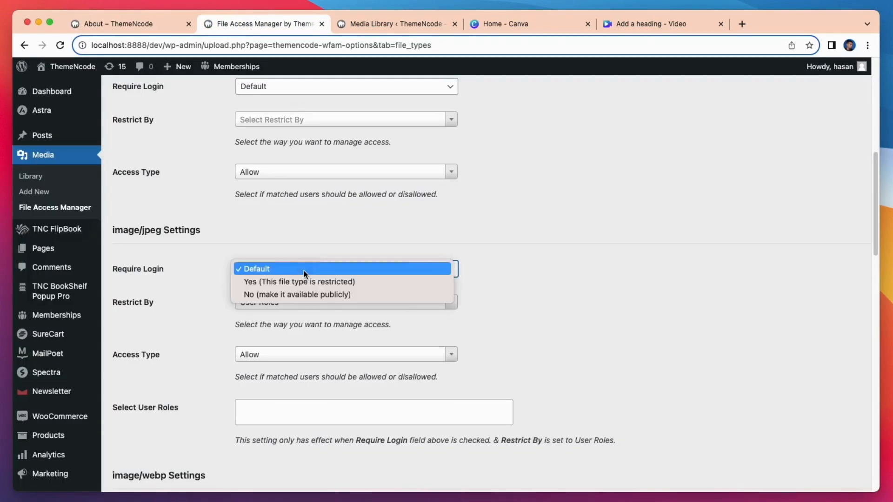
{"action": "left_click", "coordinate": [303, 283]}
{"action": "left_click", "coordinate": [299, 300]}
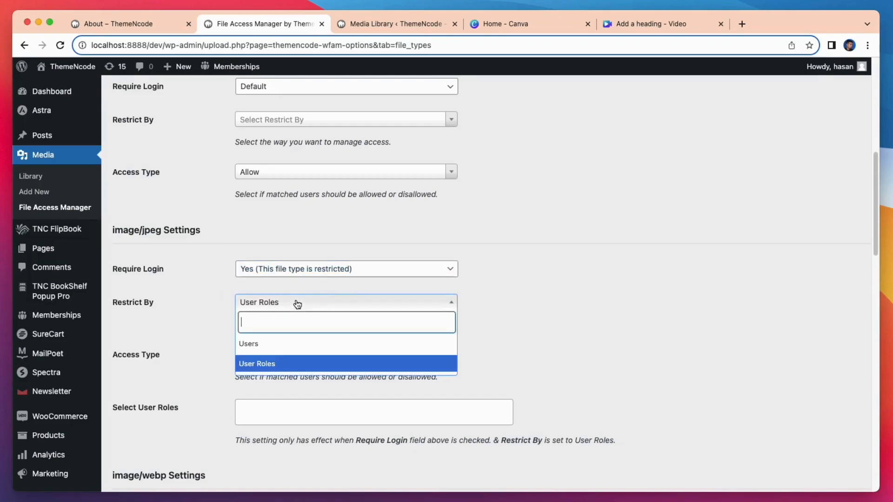
{"action": "left_click", "coordinate": [272, 362]}
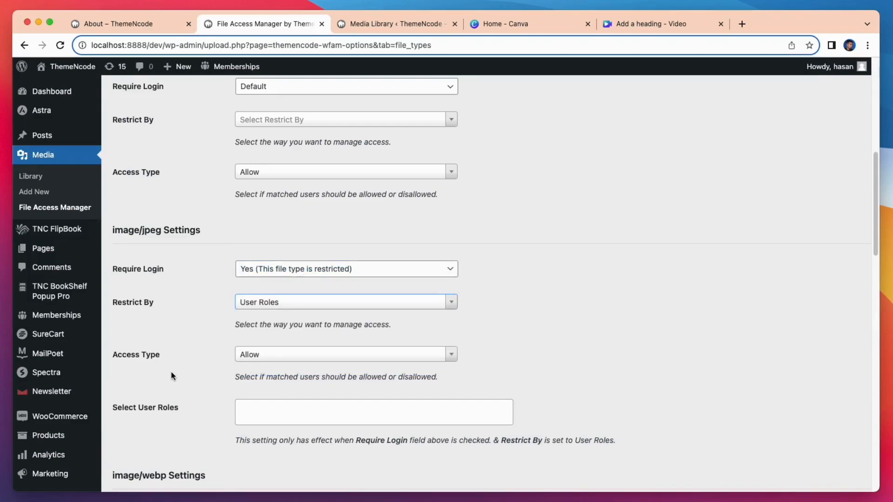
{"action": "left_click", "coordinate": [258, 409]}
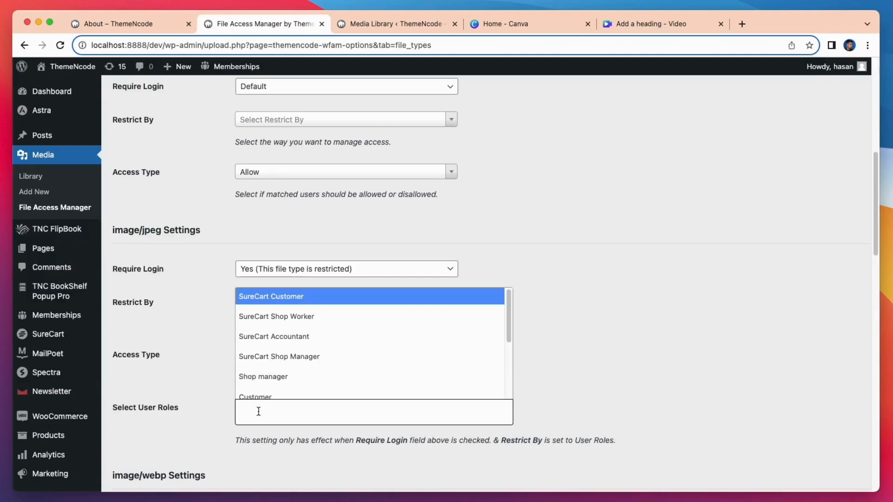
{"action": "scroll", "coordinate": [298, 372], "scroll_direction": "down", "scroll_amount": 5}
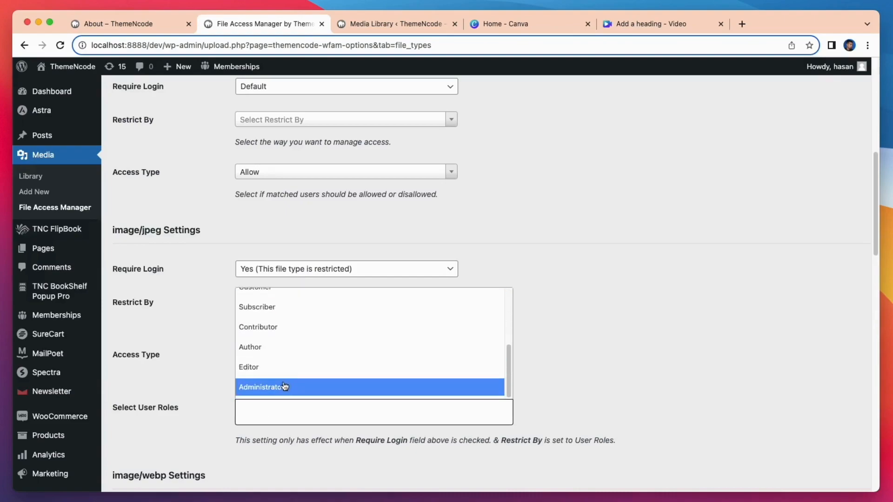
{"action": "left_click", "coordinate": [285, 386]}
{"action": "scroll", "coordinate": [285, 382], "scroll_direction": "down", "scroll_amount": 15}
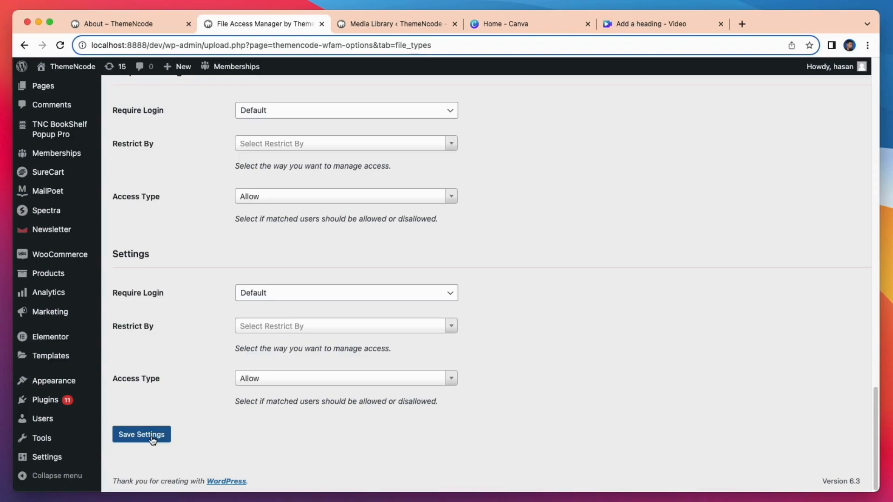
Step: Save the image/jpeg restrictions, reload the About page, and restore the private window
{"action": "left_click", "coordinate": [153, 440]}
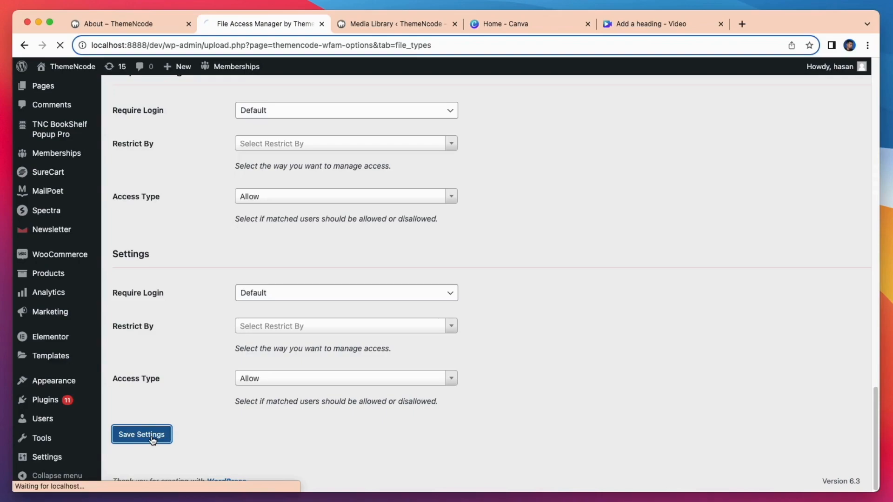
{"action": "left_click", "coordinate": [144, 29]}
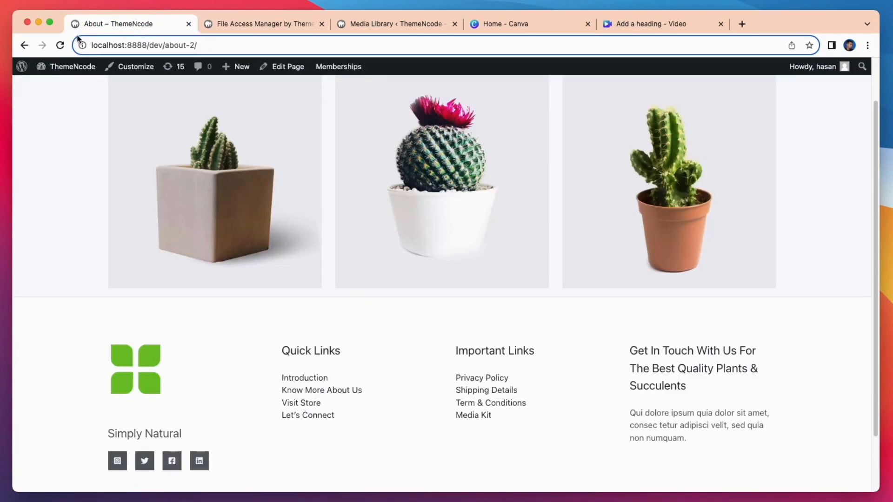
{"action": "left_click", "coordinate": [60, 45]}
{"action": "left_click", "coordinate": [709, 494]}
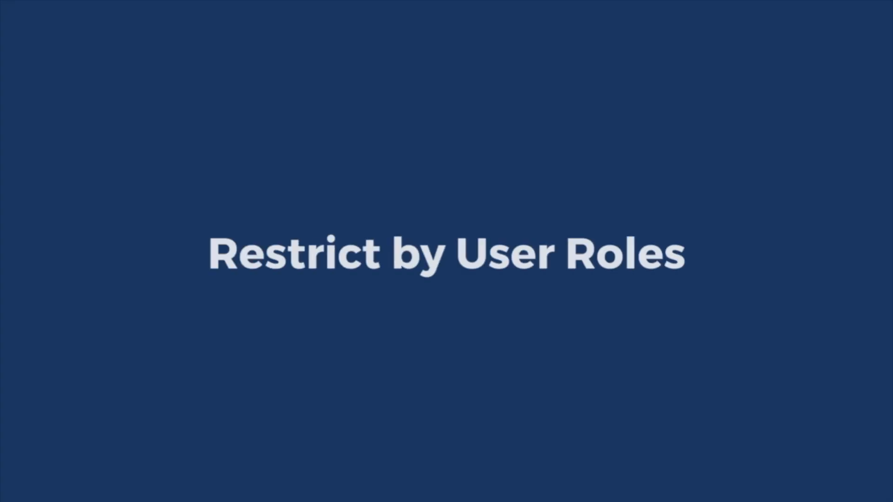
Step: Restrict All Uploads by User Roles with Access Type Disallow for Customer, Author and Contributor
{"action": "left_click", "coordinate": [425, 335]}
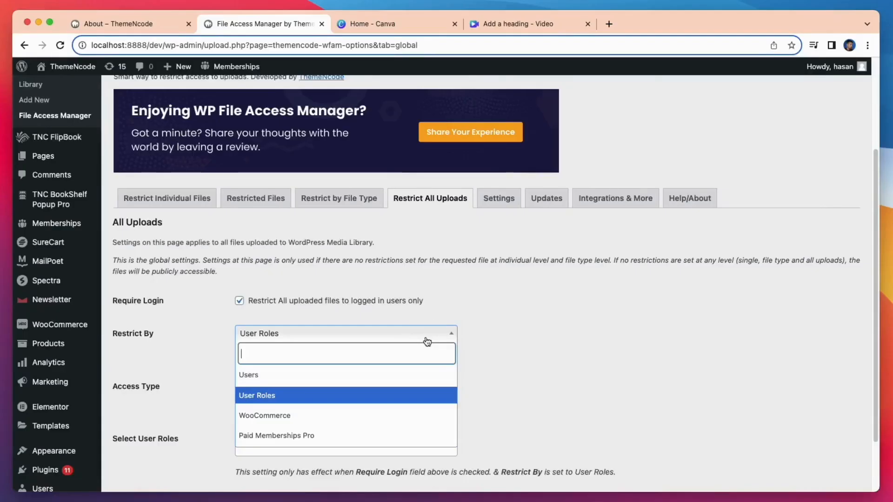
{"action": "left_click", "coordinate": [336, 398]}
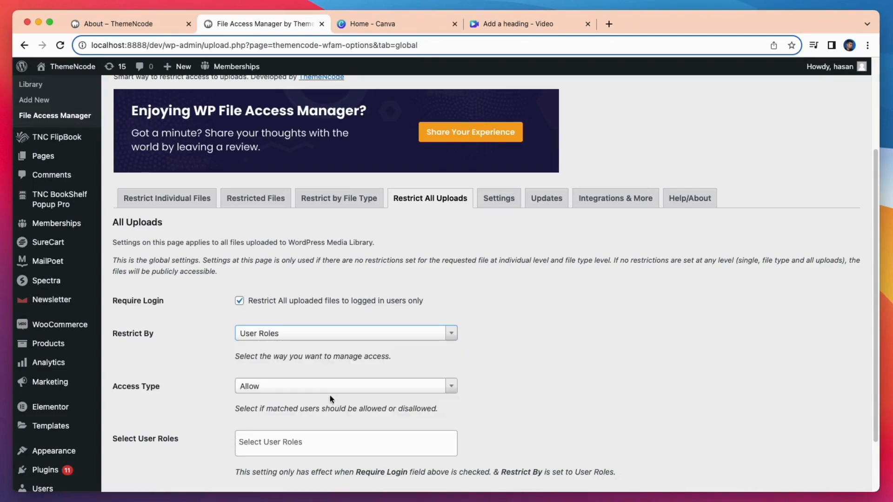
{"action": "left_click", "coordinate": [444, 386]}
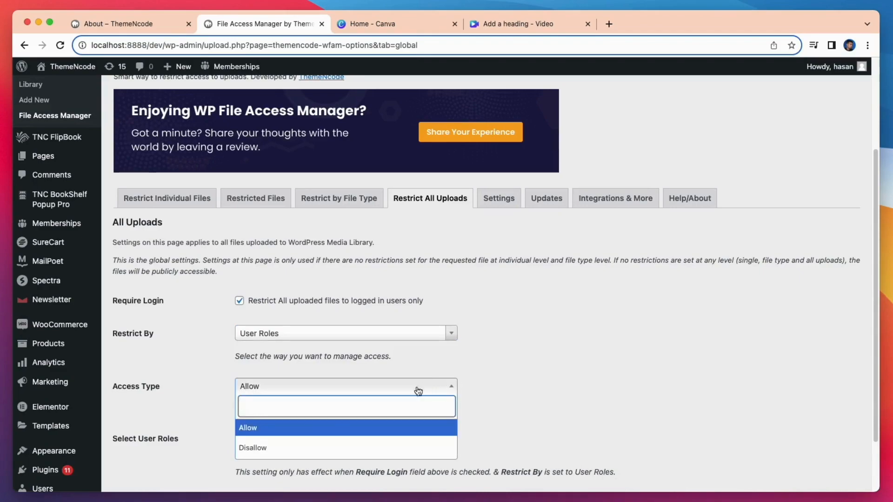
{"action": "left_click", "coordinate": [293, 447]}
{"action": "left_click", "coordinate": [299, 442]}
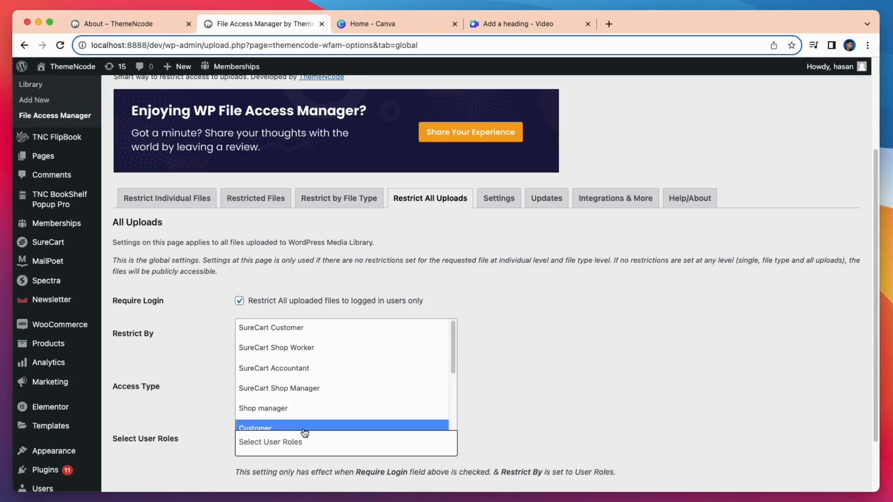
{"action": "left_click", "coordinate": [300, 427]}
{"action": "left_click", "coordinate": [301, 443]}
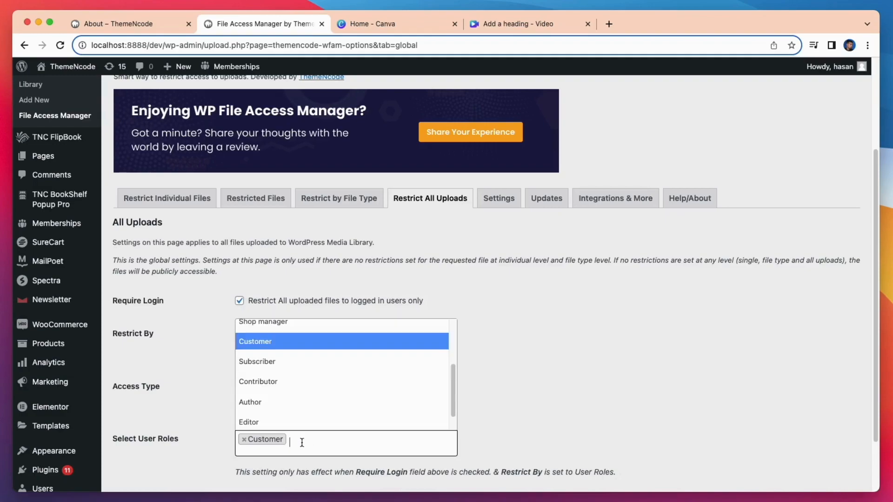
{"action": "left_click", "coordinate": [288, 412]}
{"action": "left_click", "coordinate": [330, 440]}
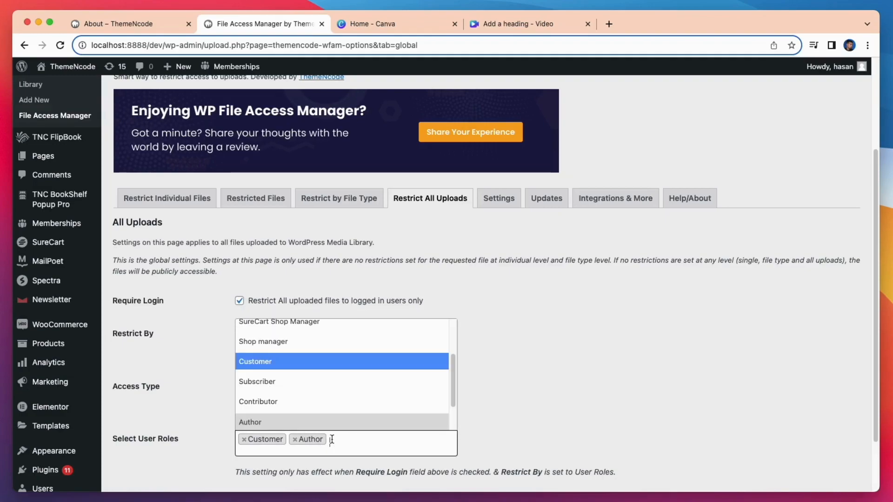
{"action": "left_click", "coordinate": [329, 402]}
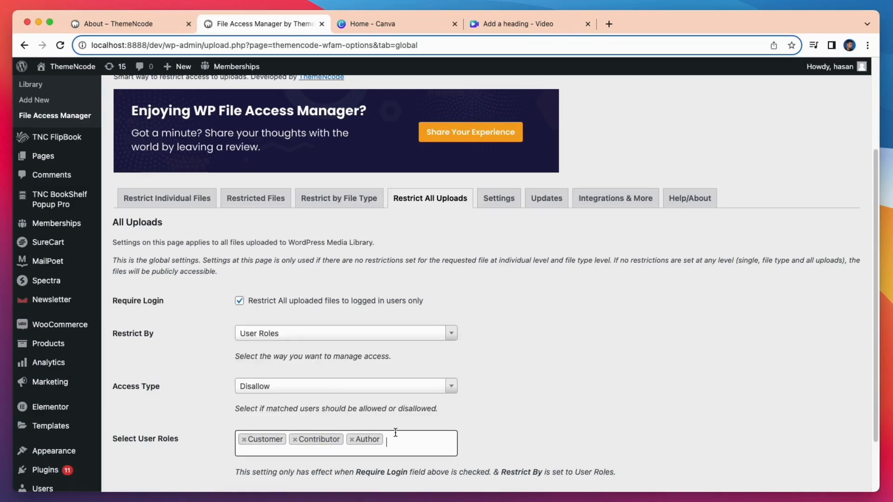
{"action": "scroll", "coordinate": [396, 430], "scroll_direction": "down", "scroll_amount": 3}
Step: Save the Restrict All Uploads settings with the three disallowed roles
{"action": "left_click", "coordinate": [151, 436]}
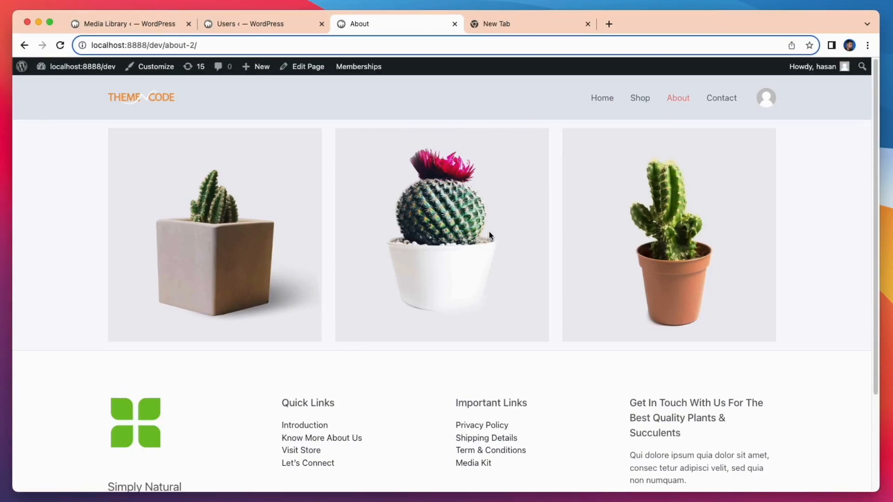
Step: Open cactus4-free-img.jpg from the Media Library, require login, and restrict it by Users
{"action": "left_click", "coordinate": [142, 27]}
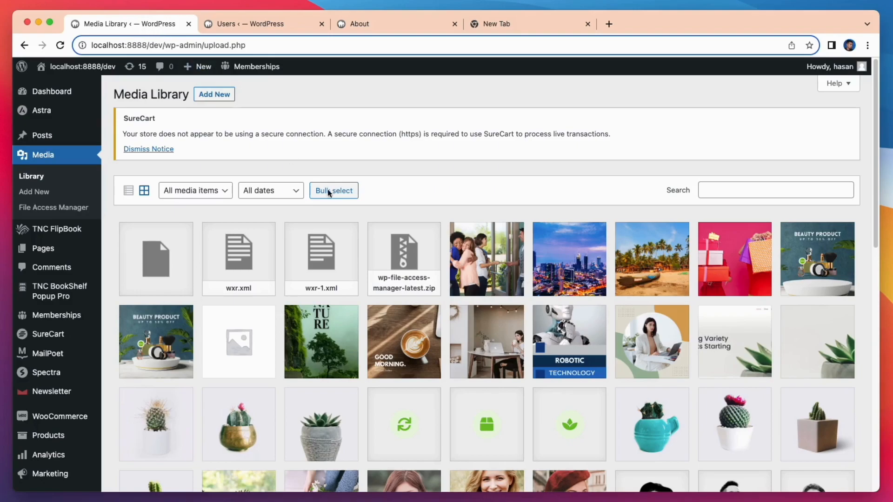
{"action": "scroll", "coordinate": [724, 423], "scroll_direction": "down", "scroll_amount": 2}
{"action": "left_click", "coordinate": [720, 406]}
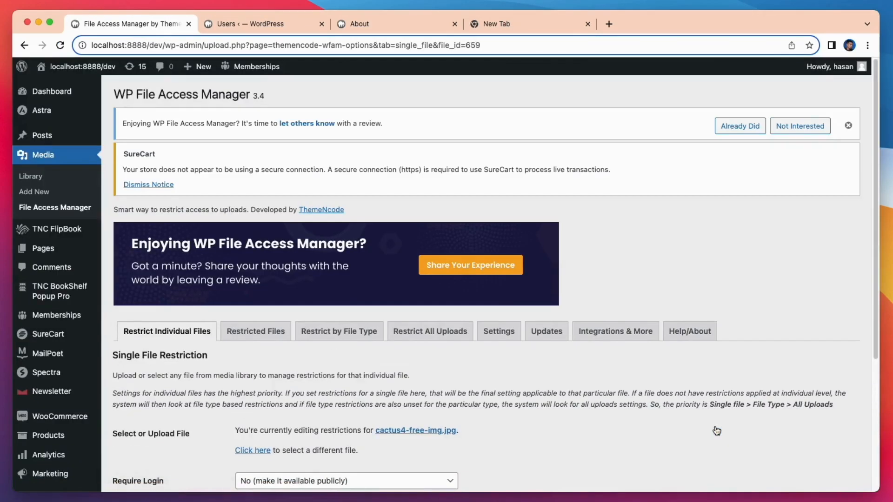
{"action": "scroll", "coordinate": [717, 430], "scroll_direction": "down", "scroll_amount": 3}
{"action": "scroll", "coordinate": [716, 431], "scroll_direction": "down", "scroll_amount": 1}
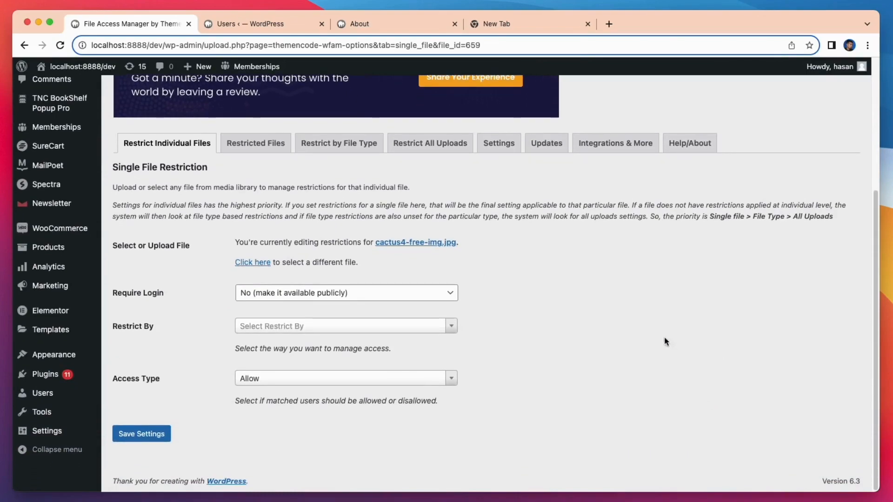
{"action": "left_click", "coordinate": [362, 290]}
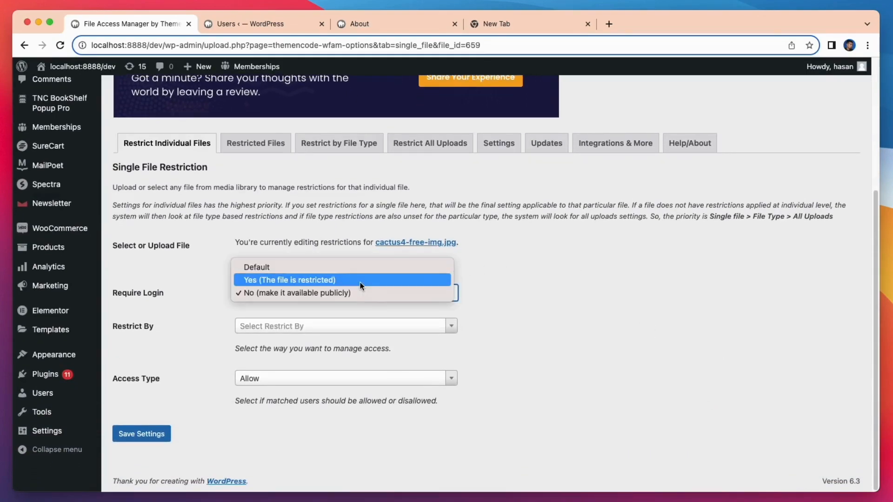
{"action": "left_click", "coordinate": [361, 281]}
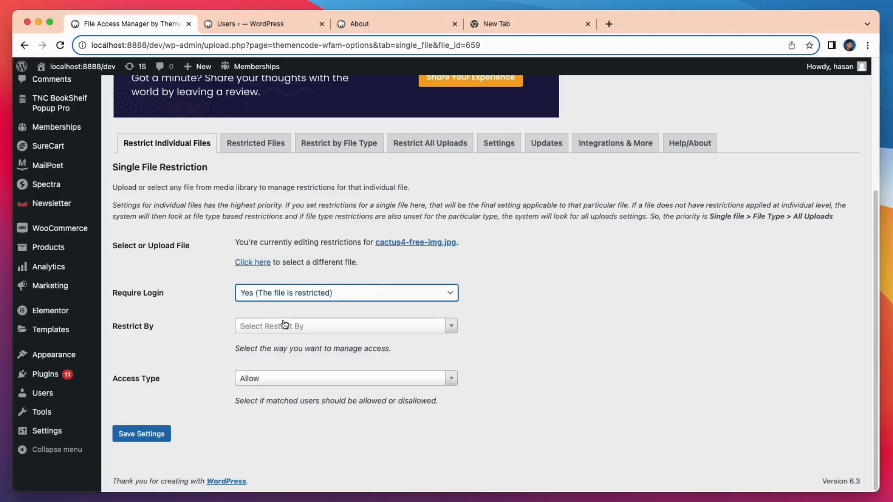
{"action": "left_click", "coordinate": [332, 327]}
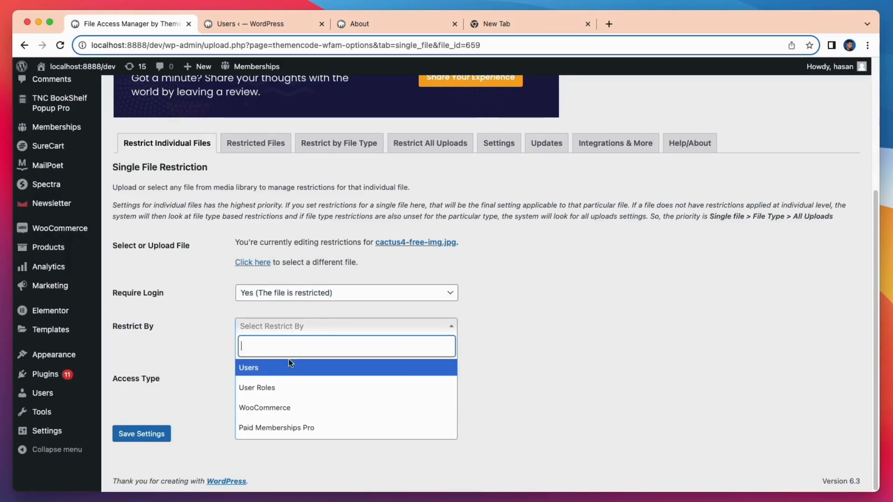
{"action": "left_click", "coordinate": [266, 374]}
Step: Set Access Type to Disallow, add the searched-for user, and save the file's settings
{"action": "scroll", "coordinate": [305, 367], "scroll_direction": "down", "scroll_amount": 3}
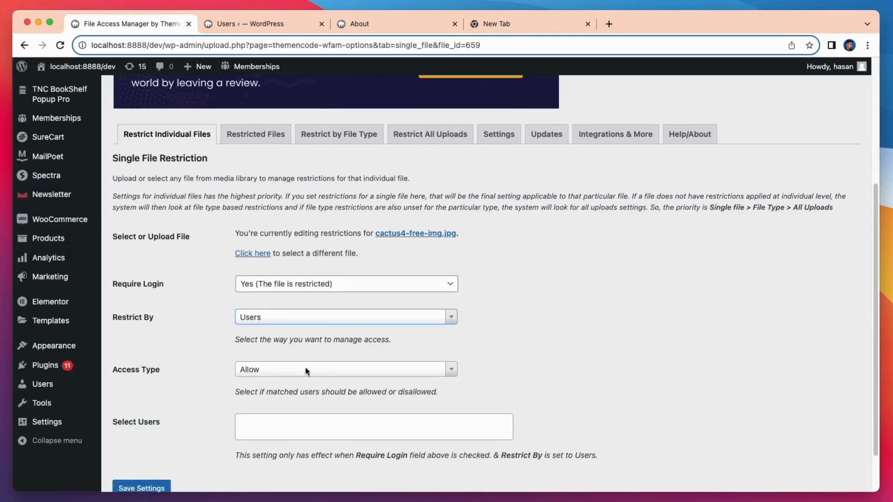
{"action": "left_click", "coordinate": [305, 315]}
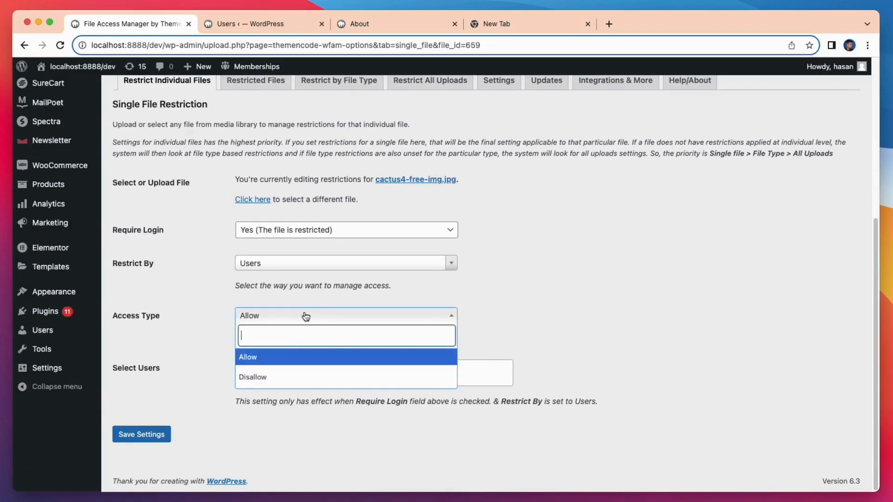
{"action": "left_click", "coordinate": [243, 376]}
{"action": "left_click", "coordinate": [275, 373]}
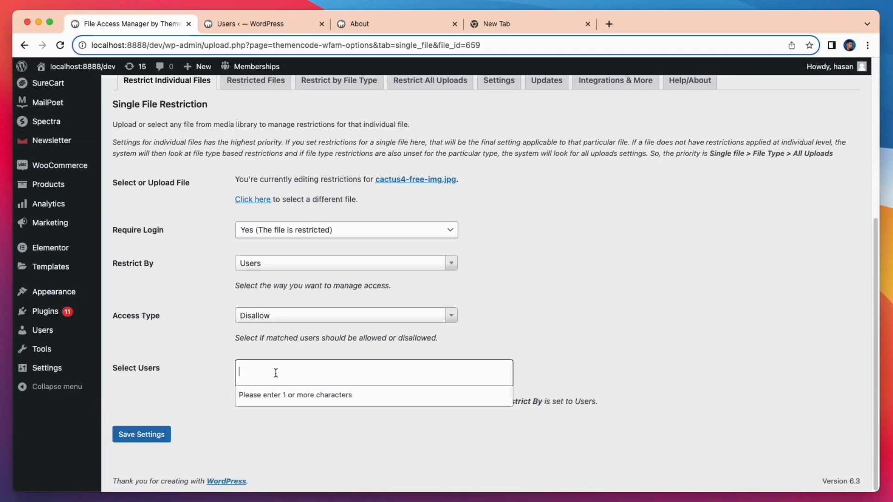
{"action": "type", "text": "david"}
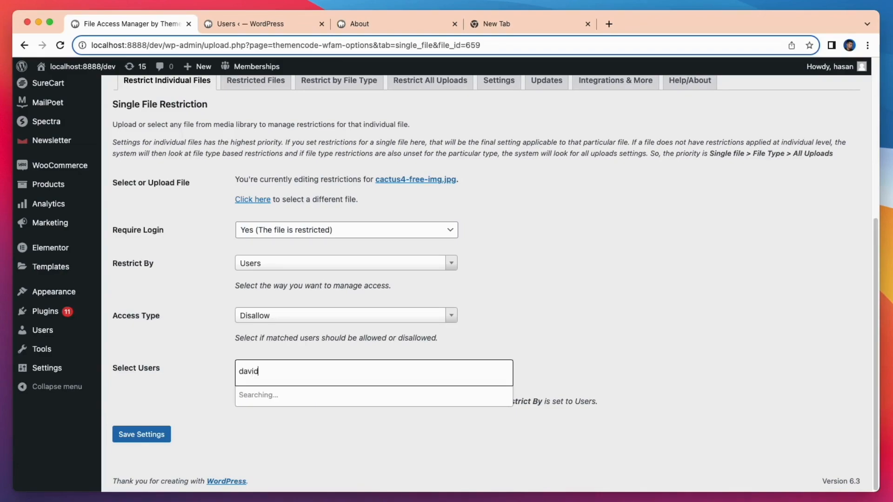
{"action": "left_click", "coordinate": [277, 393]}
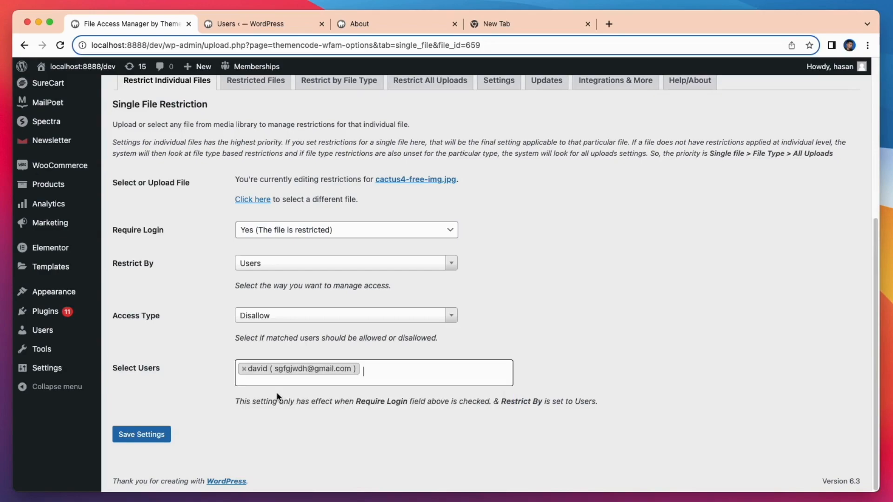
{"action": "left_click", "coordinate": [143, 435]}
{"action": "left_click", "coordinate": [534, 25]}
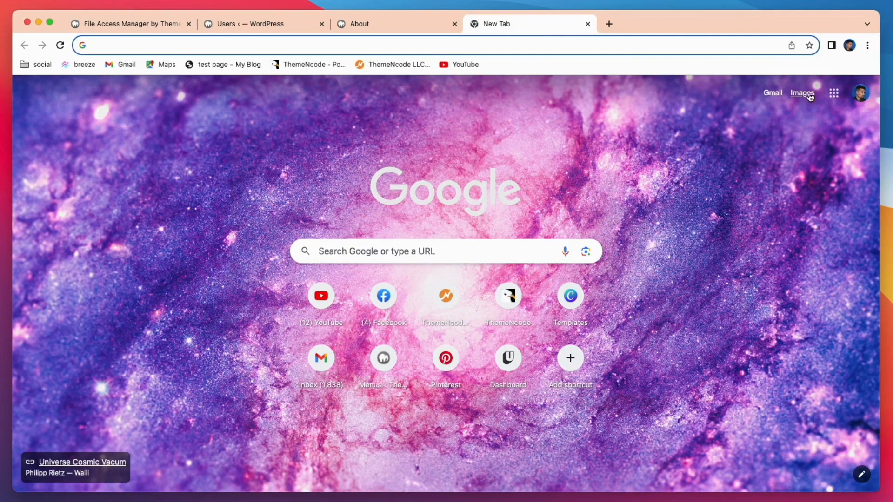
Step: Load the About page in a new Incognito window to check the blocked cactus image
{"action": "left_click", "coordinate": [868, 45]}
{"action": "left_click", "coordinate": [777, 97]}
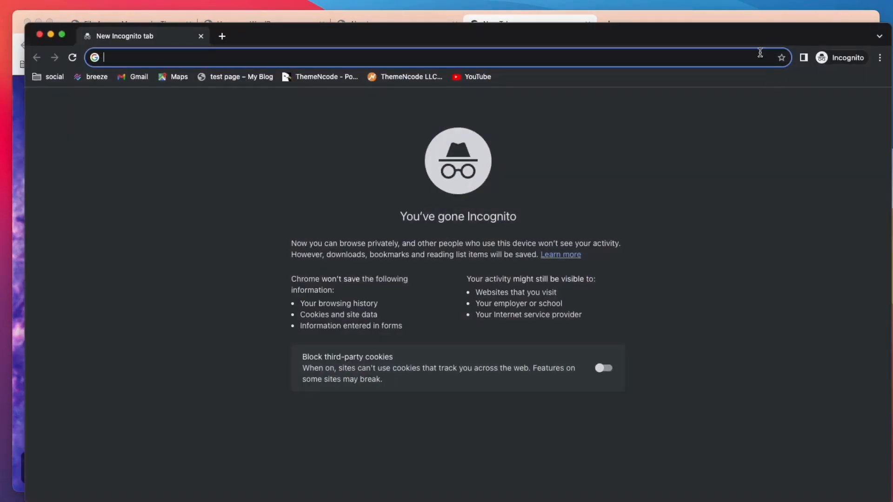
{"action": "left_click_drag", "start_coordinate": [792, 31], "coordinate": [781, 22]}
{"action": "right_click", "coordinate": [591, 52]}
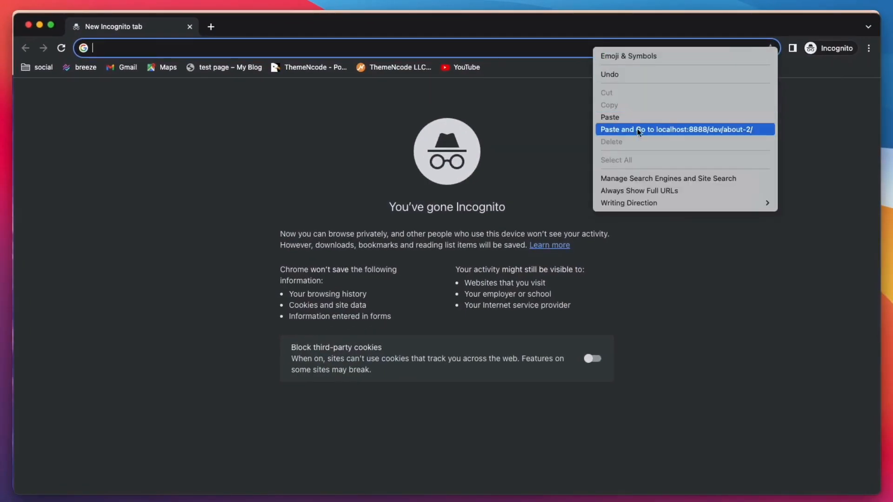
{"action": "left_click", "coordinate": [637, 129]}
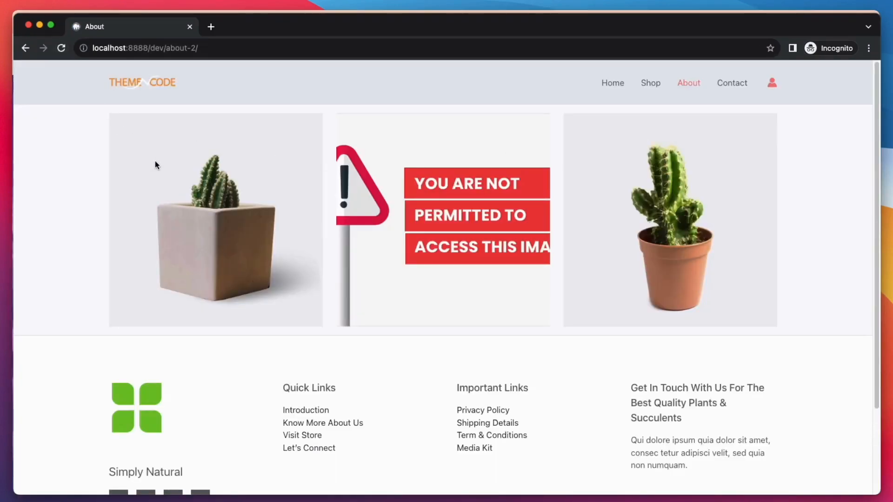
Step: Log in to the site using the saved username and password
{"action": "left_click", "coordinate": [771, 83]}
{"action": "left_click", "coordinate": [423, 198]}
{"action": "left_click", "coordinate": [459, 269]}
{"action": "left_click", "coordinate": [512, 278]}
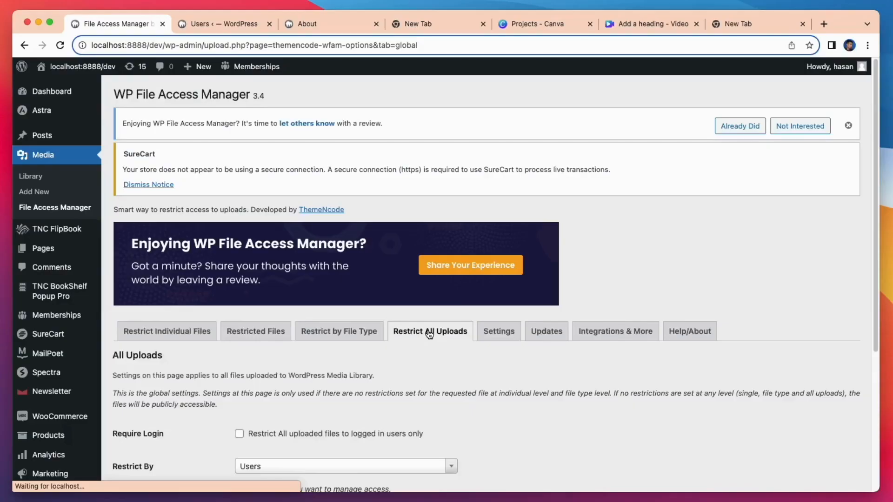
Step: Tick 'Restrict All uploaded files to logged in users only' and save the settings
{"action": "scroll", "coordinate": [426, 333], "scroll_direction": "down", "scroll_amount": 5}
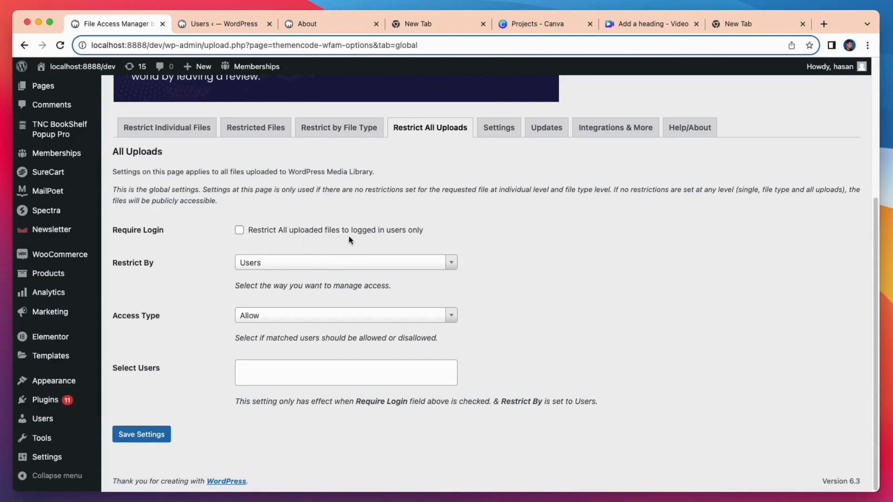
{"action": "left_click", "coordinate": [240, 233]}
{"action": "left_click", "coordinate": [140, 437]}
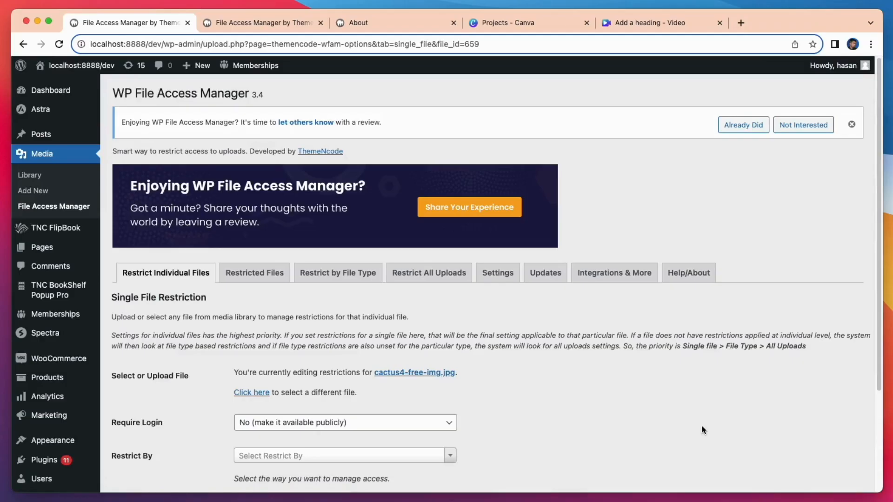
Step: Set cactus4-free-img.jpg to require login and restrict it by WooCommerce
{"action": "scroll", "coordinate": [701, 425], "scroll_direction": "down", "scroll_amount": 2}
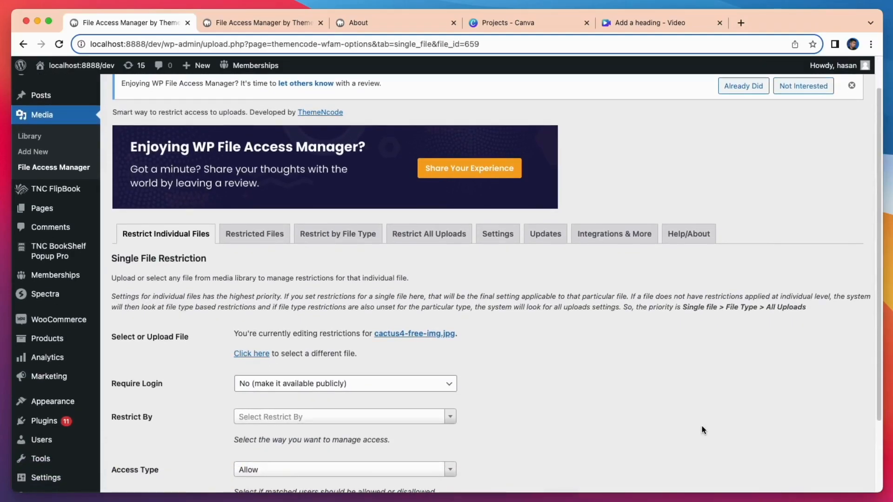
{"action": "scroll", "coordinate": [703, 429], "scroll_direction": "down", "scroll_amount": 4}
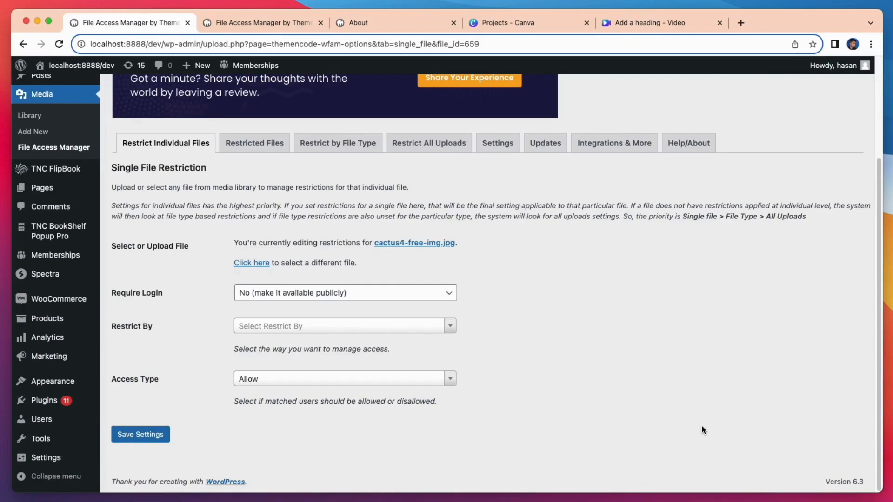
{"action": "left_click", "coordinate": [409, 292]}
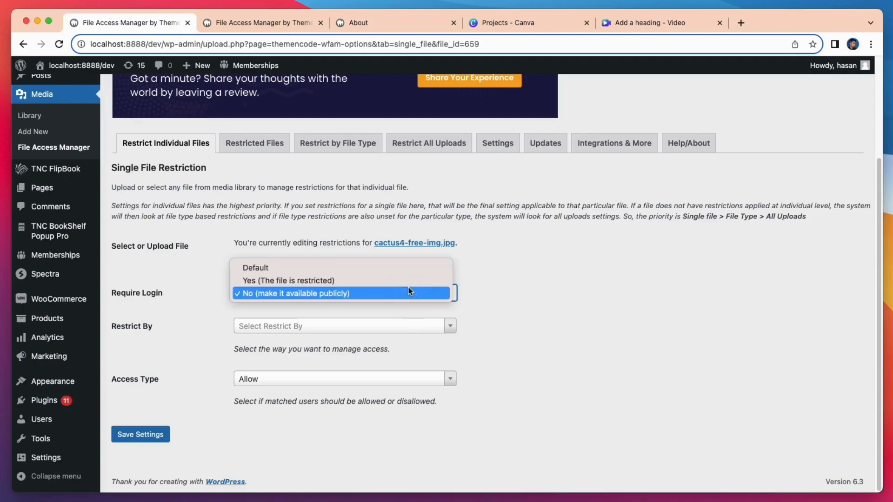
{"action": "left_click", "coordinate": [408, 280]}
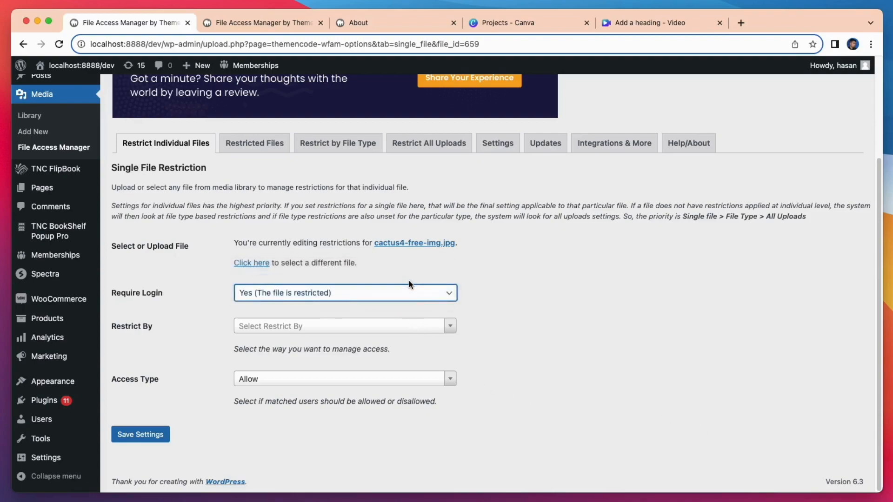
{"action": "left_click", "coordinate": [434, 325]}
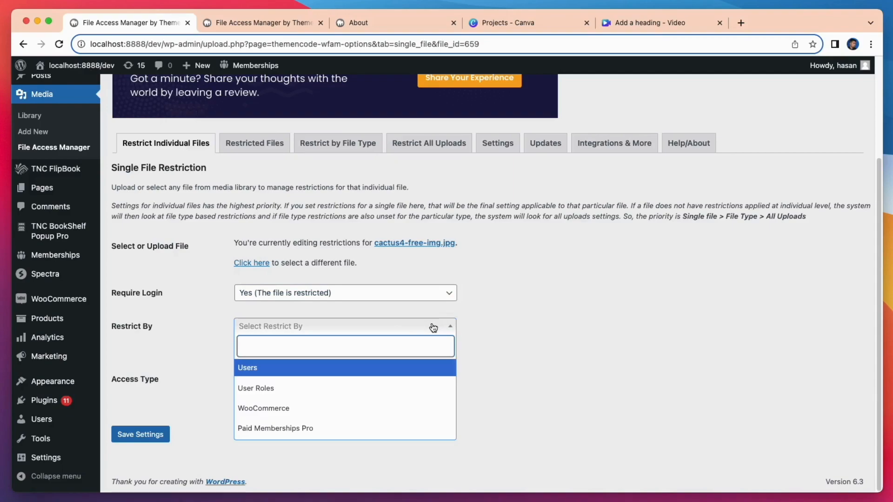
{"action": "left_click", "coordinate": [325, 408]}
Step: Set Access Type to Allow and choose Beauty Product as the required purchase
{"action": "scroll", "coordinate": [324, 401], "scroll_direction": "down", "scroll_amount": 3}
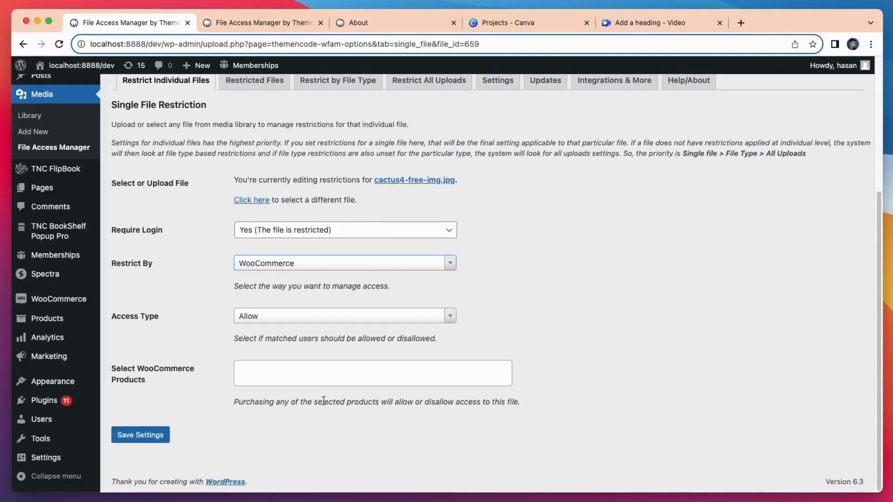
{"action": "left_click", "coordinate": [320, 316]}
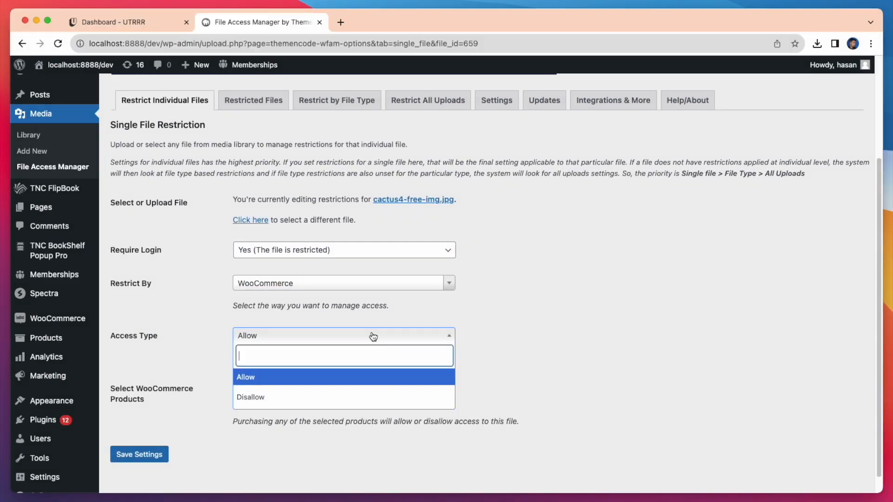
{"action": "left_click", "coordinate": [334, 378]}
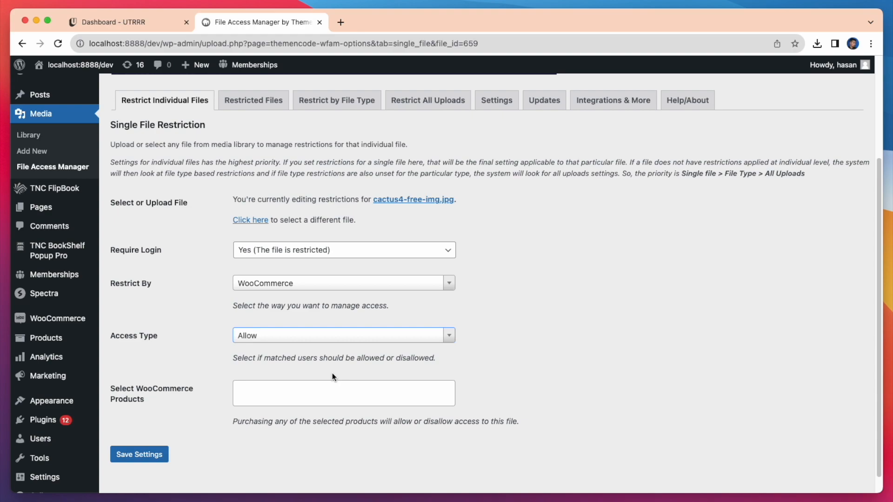
{"action": "left_click", "coordinate": [312, 391]}
{"action": "type", "text": "bea"}
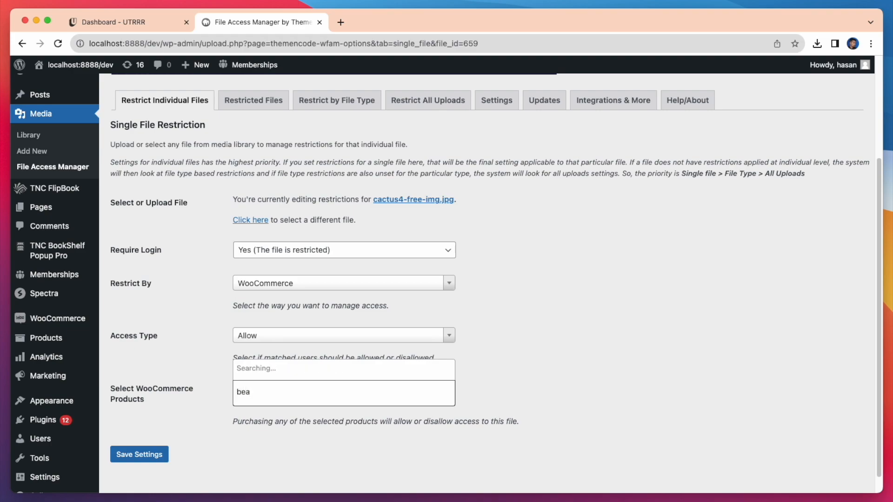
{"action": "key", "text": "Return"}
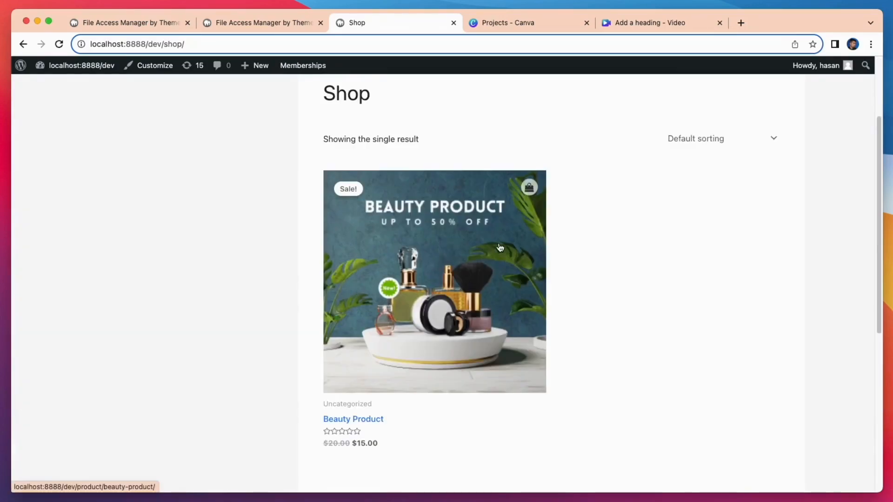
Step: Add the Beauty Product to the WooCommerce cart and proceed to checkout
{"action": "left_click", "coordinate": [439, 268]}
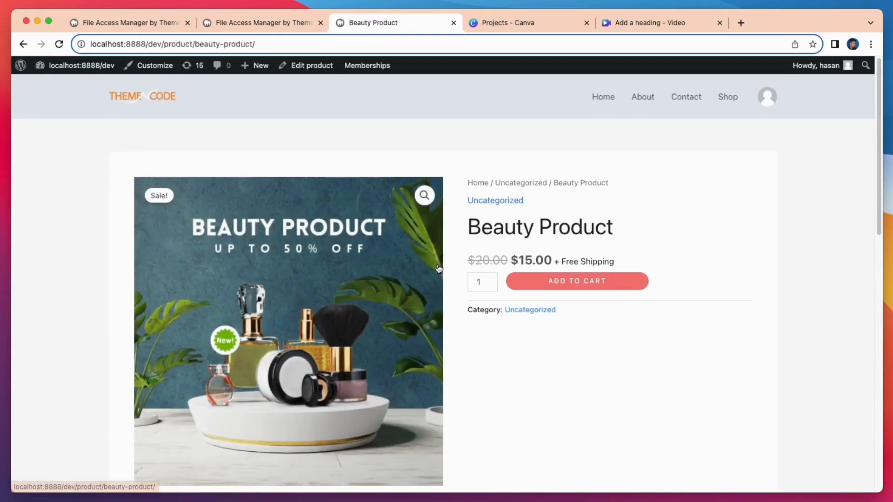
{"action": "left_click", "coordinate": [594, 243]}
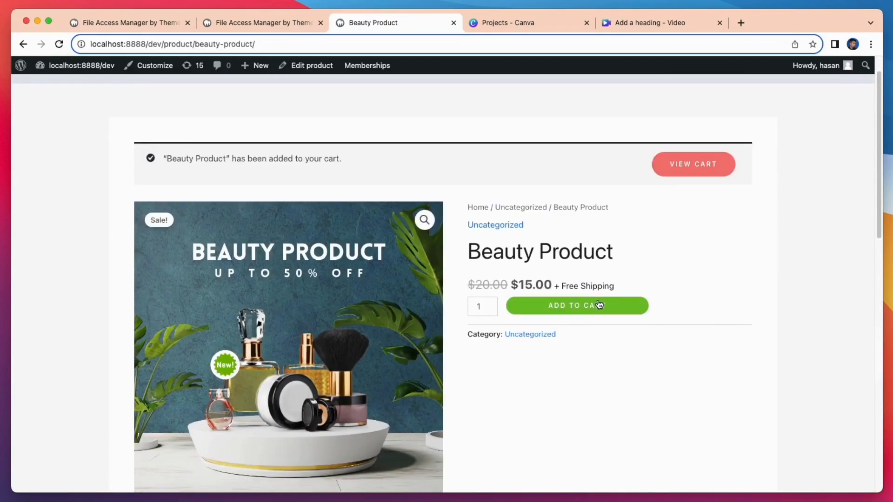
{"action": "left_click", "coordinate": [692, 168]}
Step: Fill in the first name, place the $15.00 cash-on-delivery order, and go to the About page
{"action": "type", "text": "vid"}
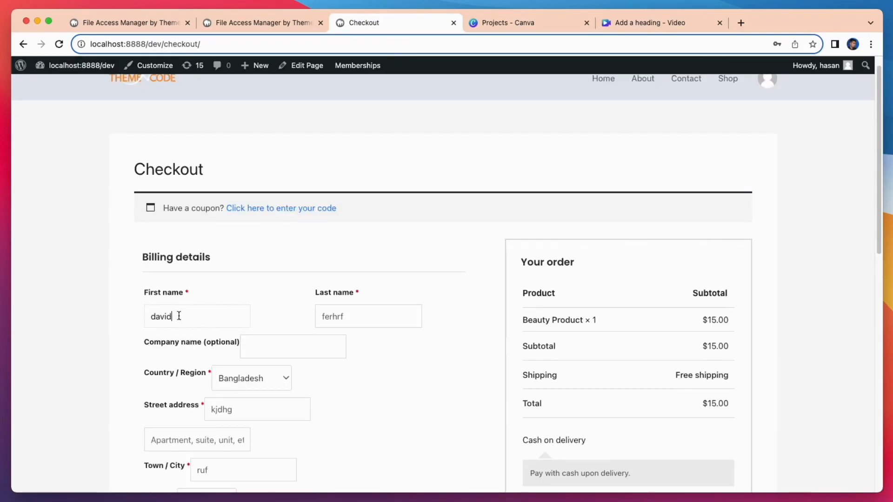
{"action": "scroll", "coordinate": [205, 310], "scroll_direction": "down", "scroll_amount": 1}
{"action": "scroll", "coordinate": [314, 320], "scroll_direction": "down", "scroll_amount": 5}
{"action": "left_click", "coordinate": [584, 431]}
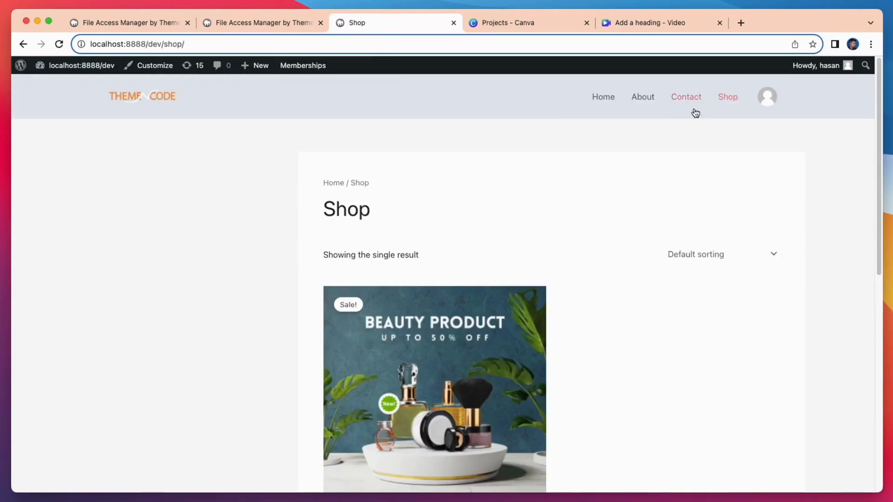
{"action": "left_click", "coordinate": [643, 101]}
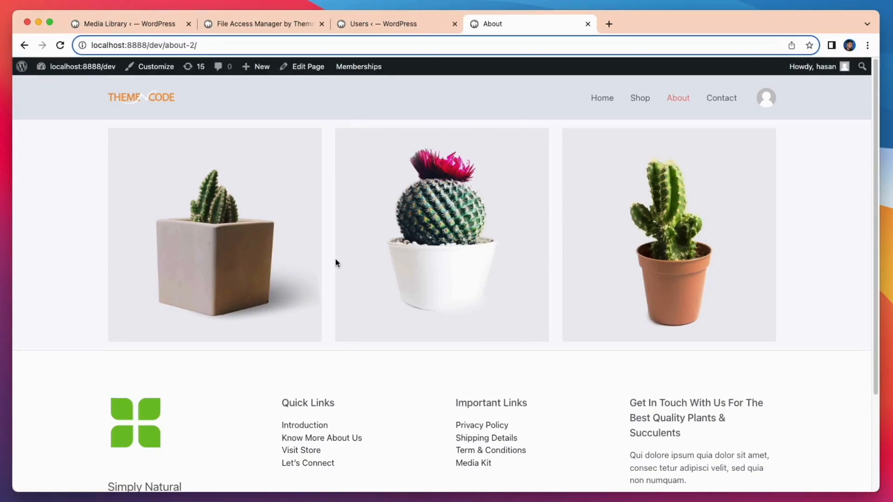
Step: Open access management for cactus4-free-img.jpg in the Media Library and set Require Login to Yes
{"action": "left_click", "coordinate": [147, 27]}
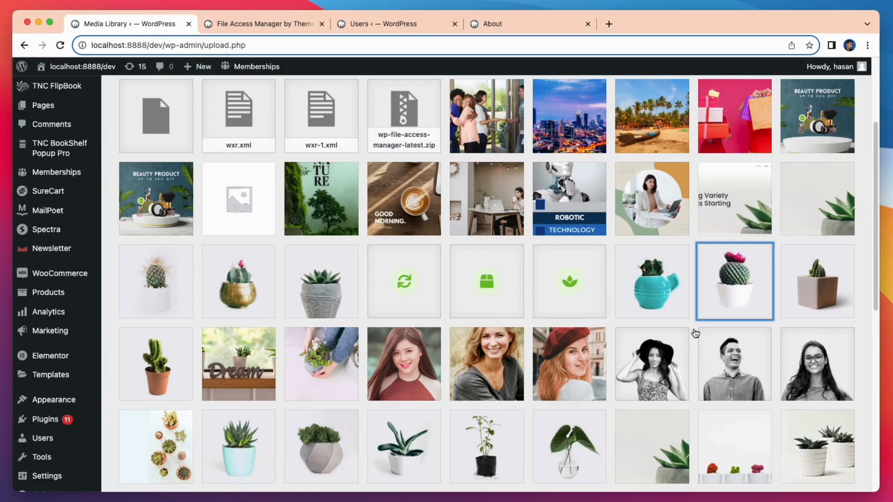
{"action": "left_click", "coordinate": [729, 305]}
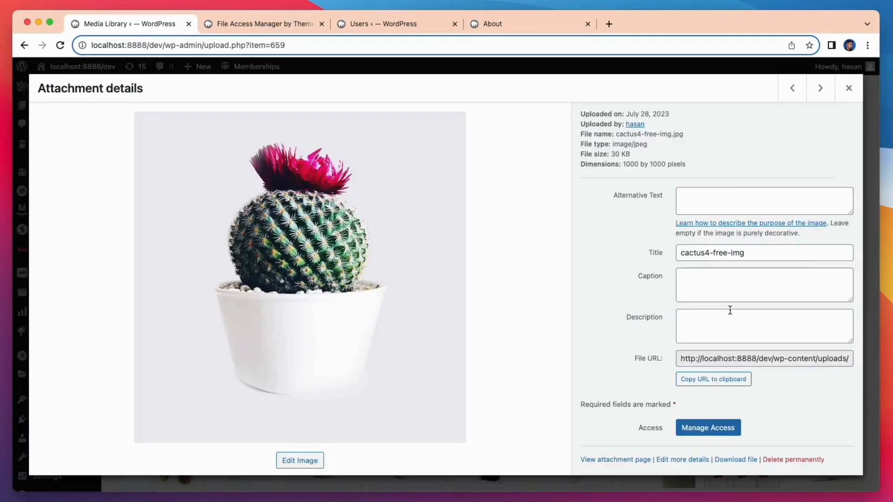
{"action": "left_click", "coordinate": [698, 427]}
{"action": "scroll", "coordinate": [662, 425], "scroll_direction": "down", "scroll_amount": 3}
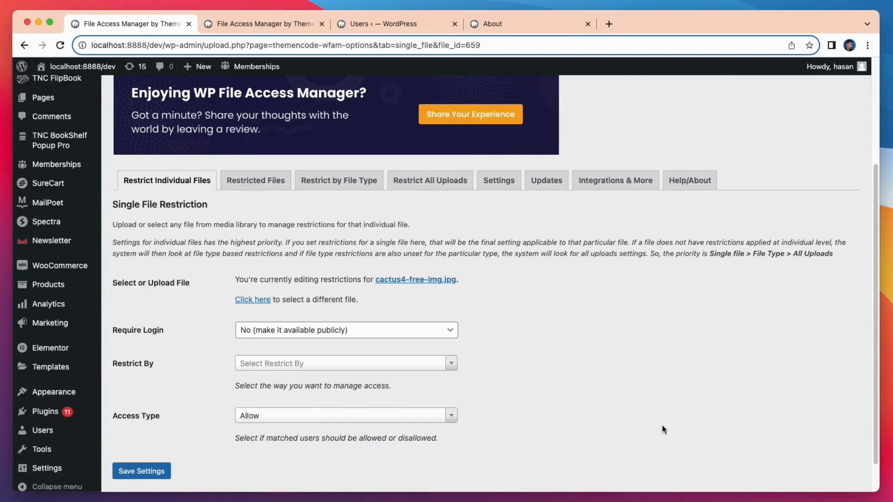
{"action": "left_click", "coordinate": [419, 329]}
{"action": "left_click", "coordinate": [417, 319]}
Step: Restrict it by Paid Memberships Pro with access type Disallow for the Free User level
{"action": "left_click", "coordinate": [347, 364]}
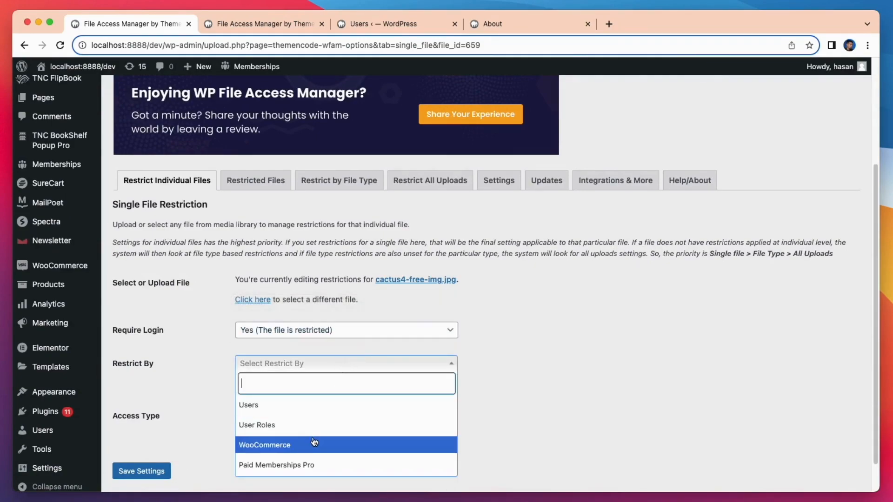
{"action": "left_click", "coordinate": [315, 466]}
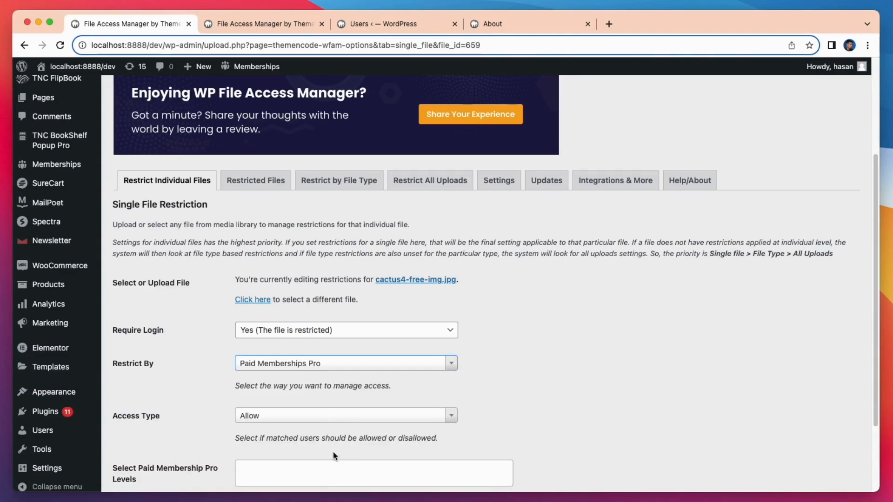
{"action": "left_click", "coordinate": [356, 416]}
{"action": "left_click", "coordinate": [313, 473]}
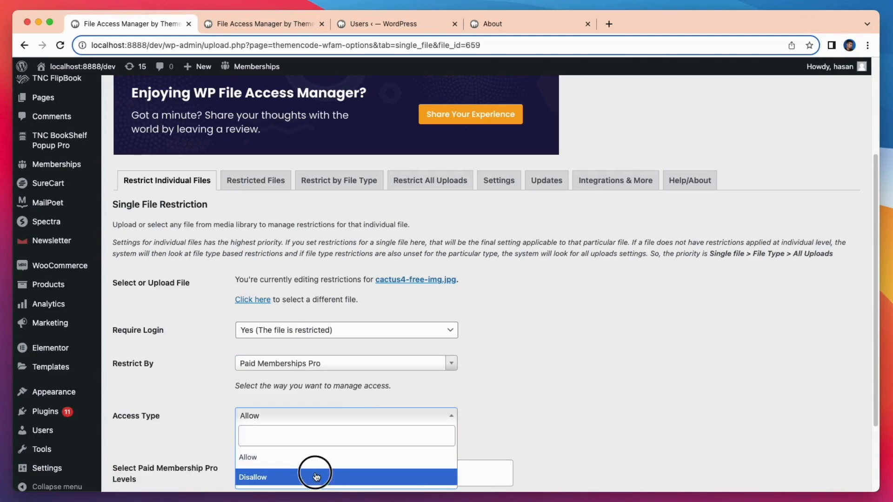
{"action": "scroll", "coordinate": [313, 470], "scroll_direction": "down", "scroll_amount": 1}
{"action": "scroll", "coordinate": [313, 468], "scroll_direction": "down", "scroll_amount": 4}
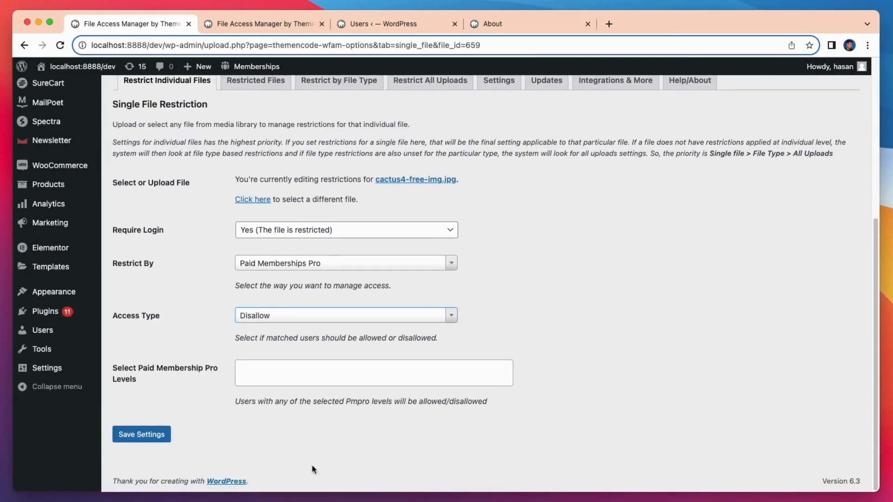
{"action": "left_click", "coordinate": [289, 369]}
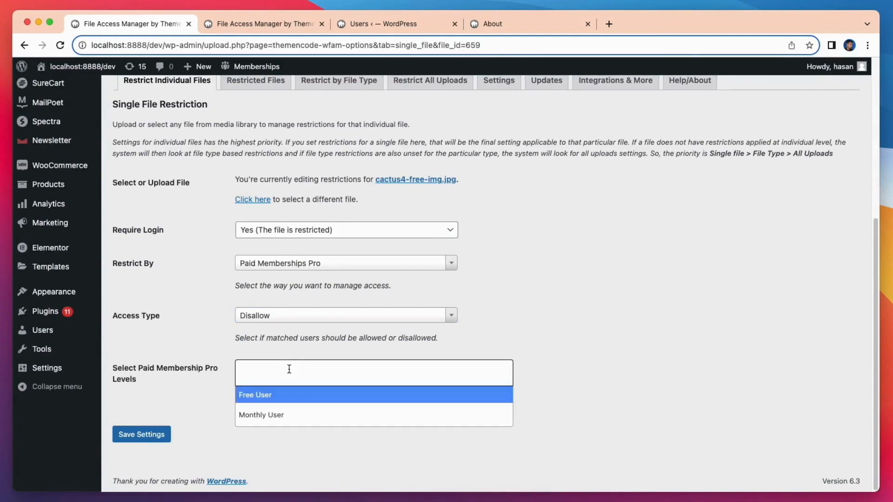
{"action": "left_click", "coordinate": [287, 399]}
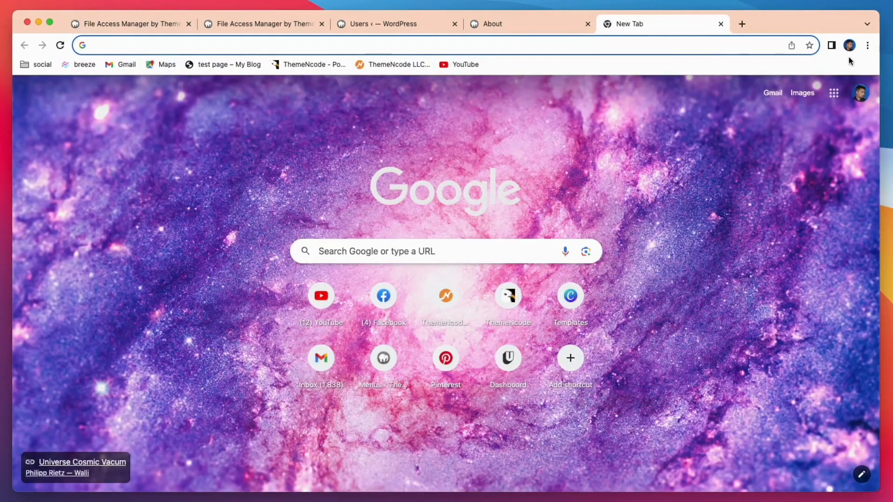
Step: Open a new Chrome incognito window to view the About page privately
{"action": "key", "text": "super+t"}
{"action": "left_click", "coordinate": [867, 46]}
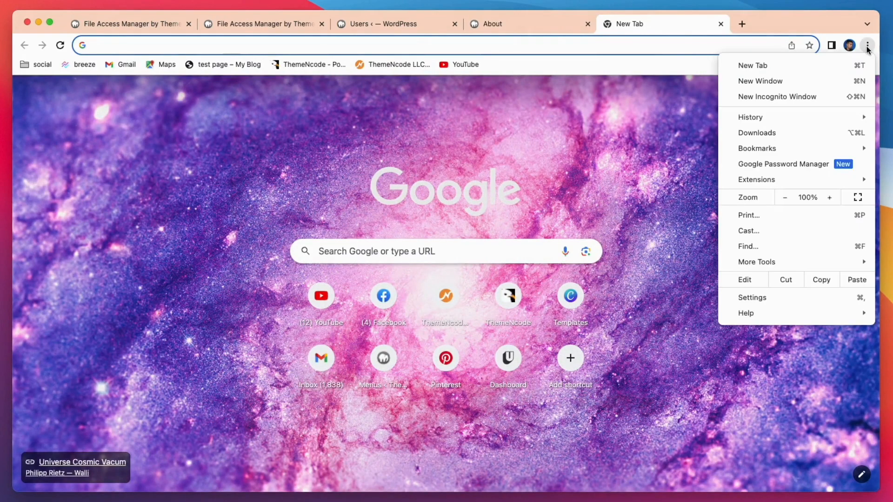
{"action": "left_click", "coordinate": [791, 97]}
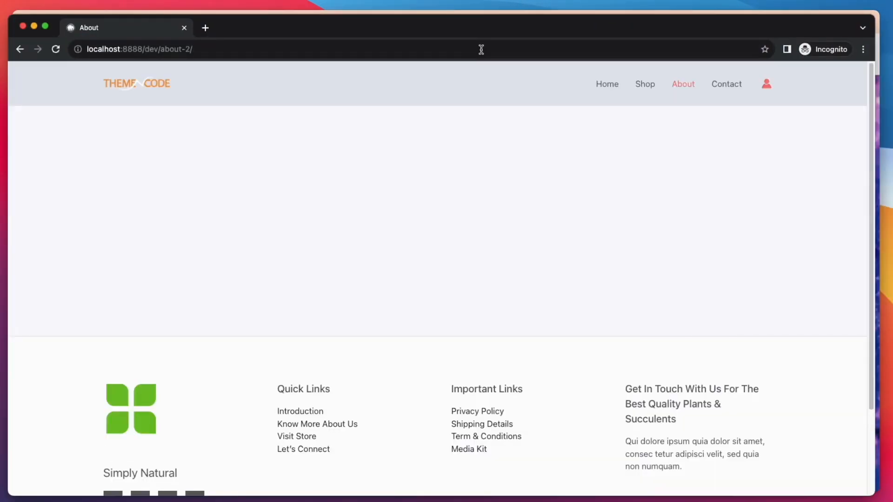
Step: Log in to the site with the customer's username and password
{"action": "left_click", "coordinate": [765, 85]}
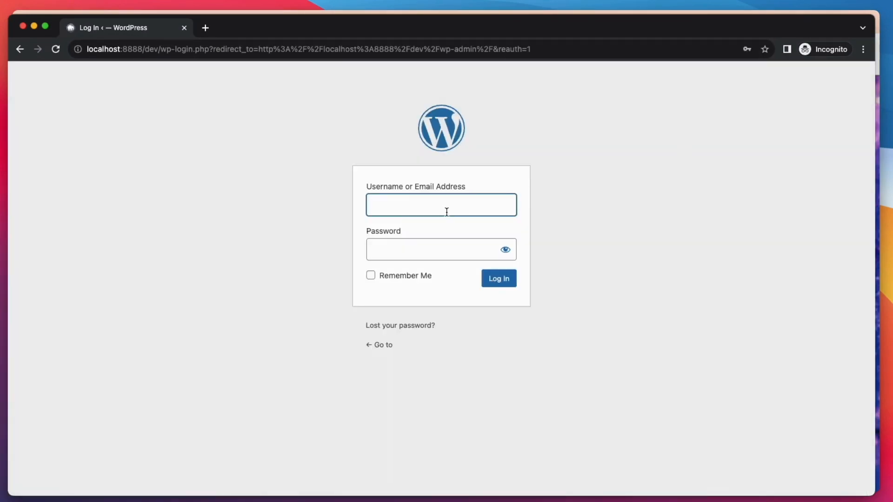
{"action": "left_click", "coordinate": [445, 208]}
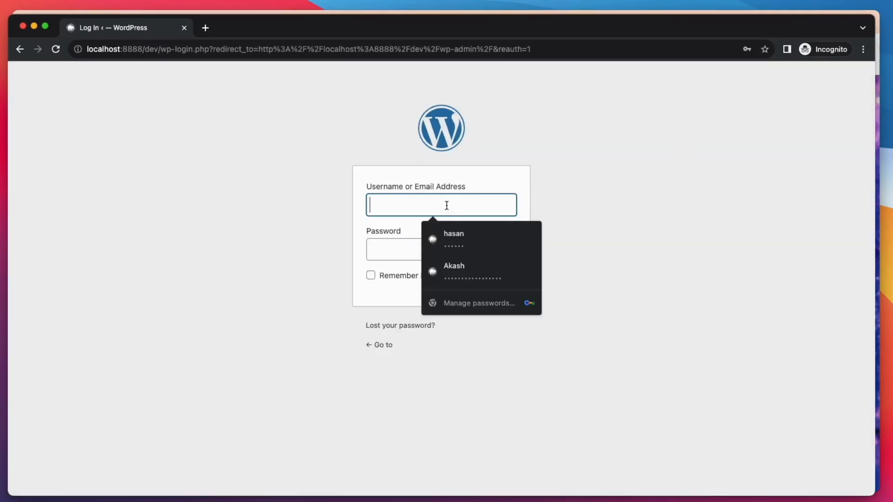
{"action": "type", "text": "david"}
{"action": "left_click", "coordinate": [450, 245]}
{"action": "left_click", "coordinate": [508, 280]}
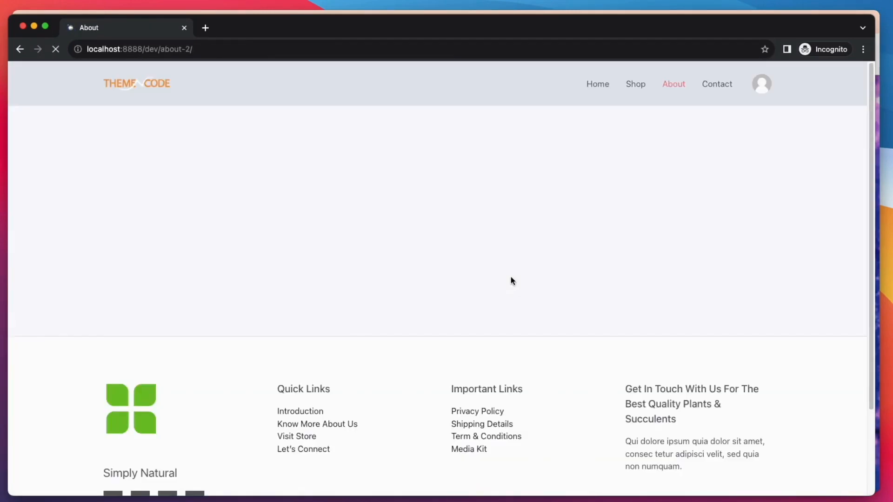